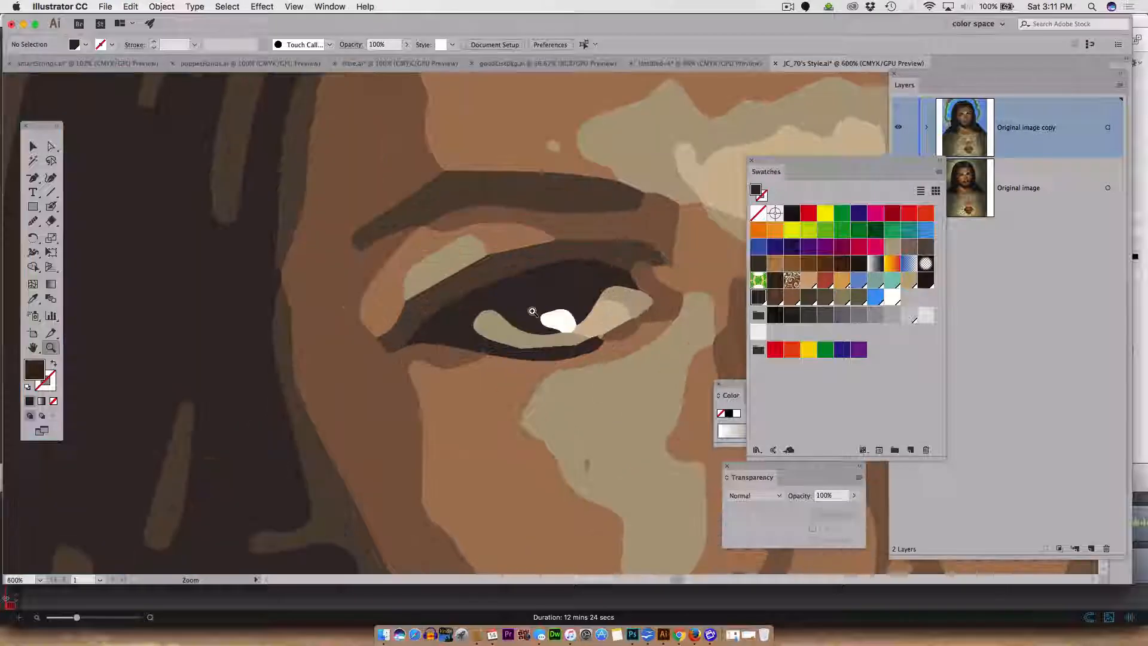
Step: Try moving the white highlight out of the left eye to beside the bridge of the nose, and undo it
{"action": "scroll", "coordinate": [532, 312], "scroll_direction": "right", "scroll_amount": 4}
{"action": "scroll", "coordinate": [532, 312], "scroll_direction": "down", "scroll_amount": 3}
{"action": "scroll", "coordinate": [532, 311], "scroll_direction": "right", "scroll_amount": 2}
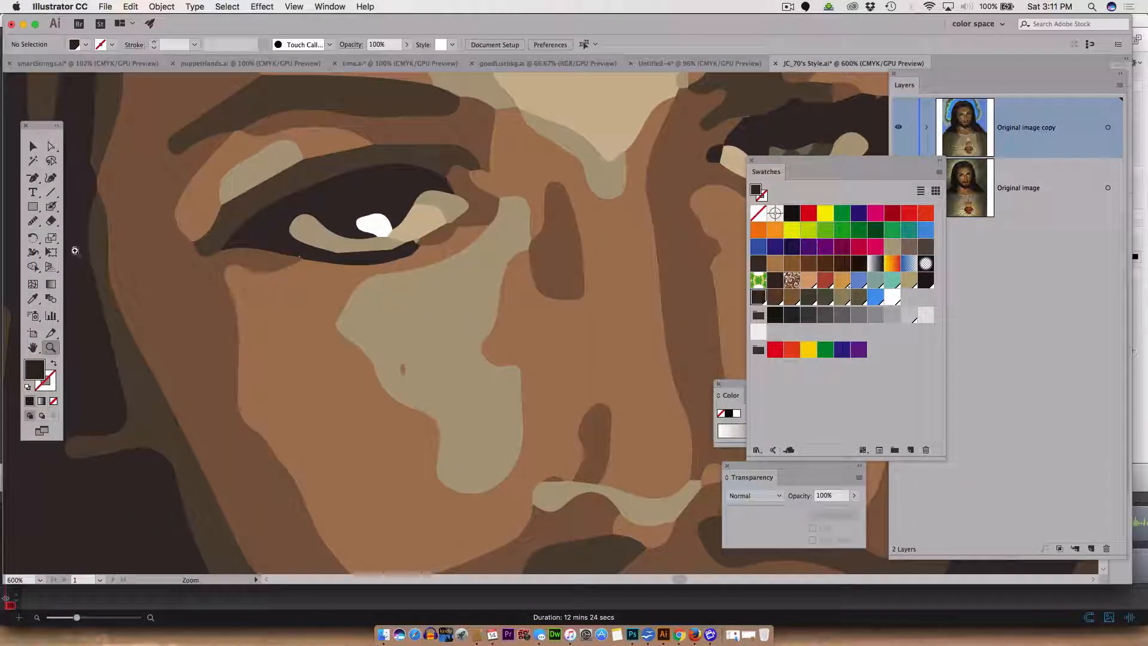
{"action": "left_click", "coordinate": [51, 146]}
{"action": "scroll", "coordinate": [340, 245], "scroll_direction": "right", "scroll_amount": 3}
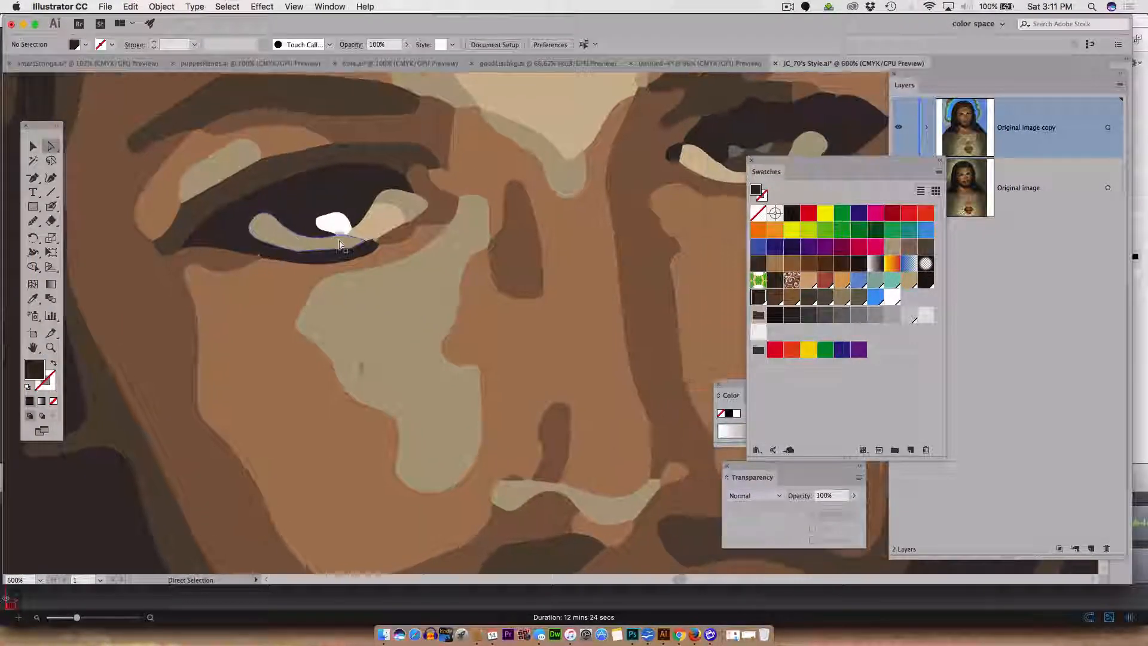
{"action": "left_click", "coordinate": [333, 223]}
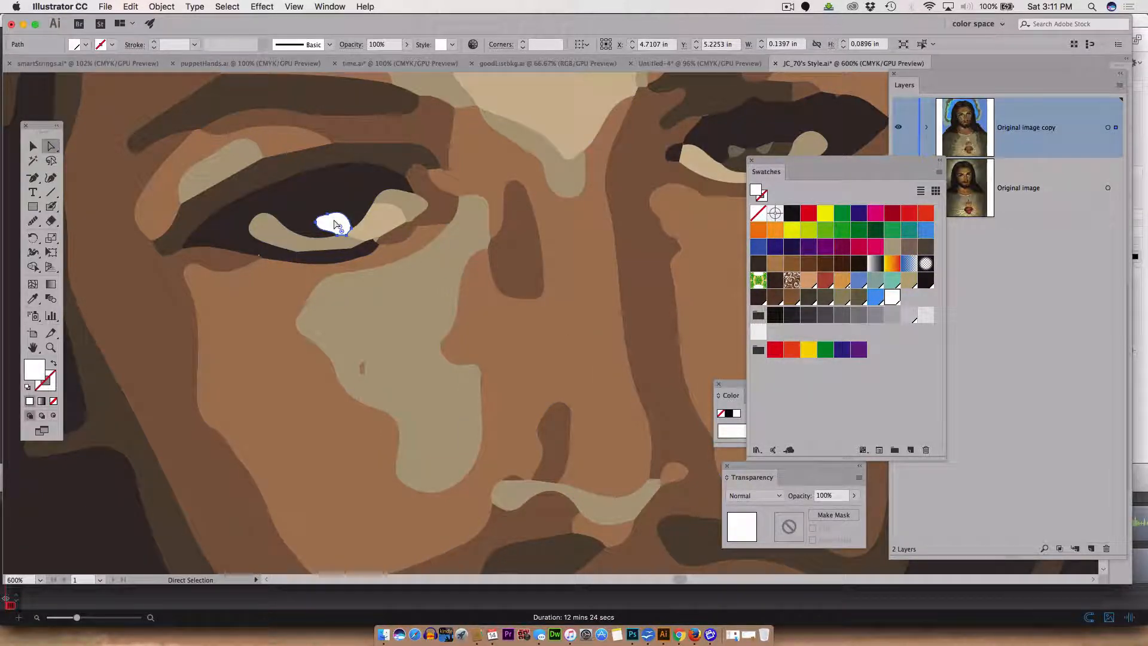
{"action": "left_click_drag", "start_coordinate": [335, 225], "coordinate": [470, 142]}
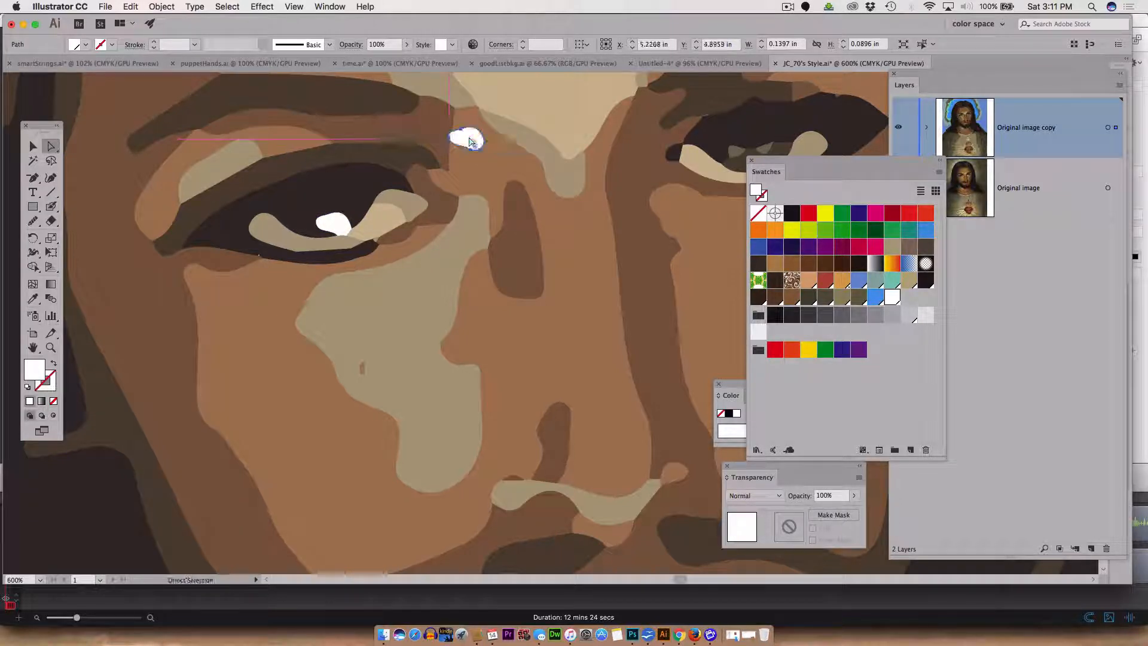
{"action": "key", "text": "super+shift+a"}
{"action": "left_click", "coordinate": [335, 226]}
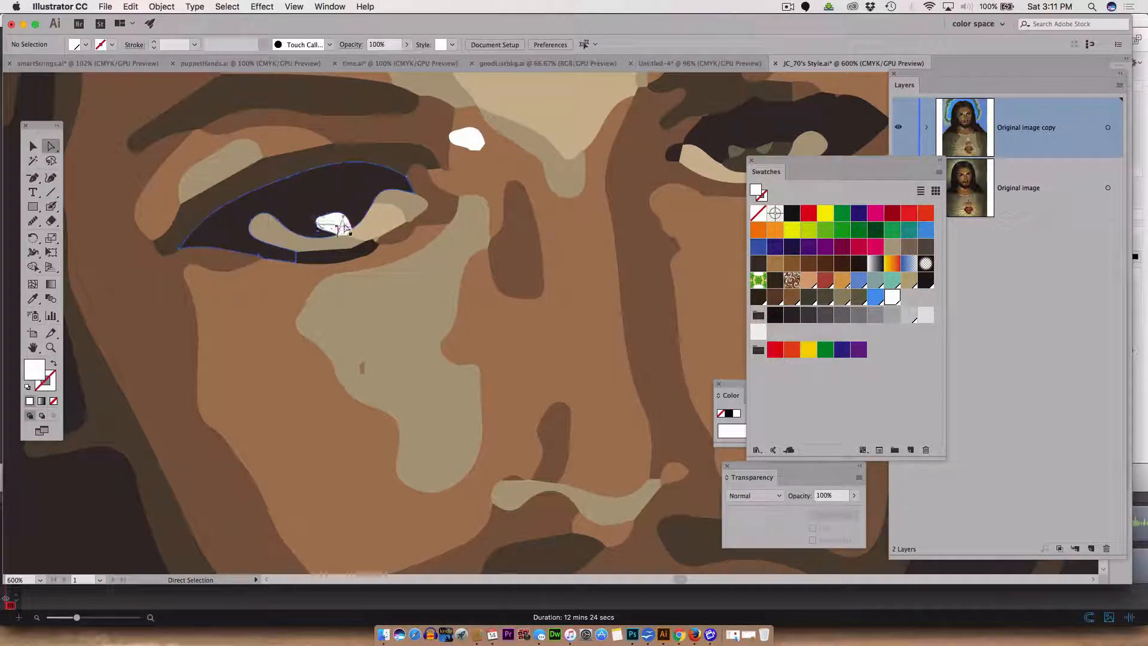
{"action": "key", "text": "super+z"}
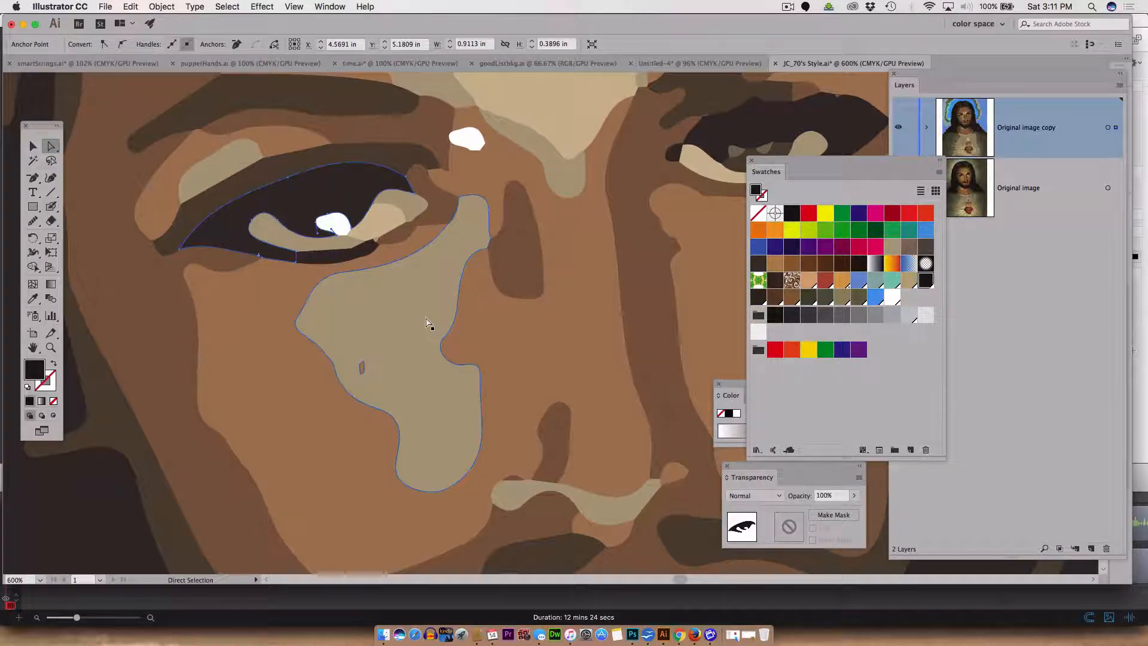
{"action": "key", "text": "super+z"}
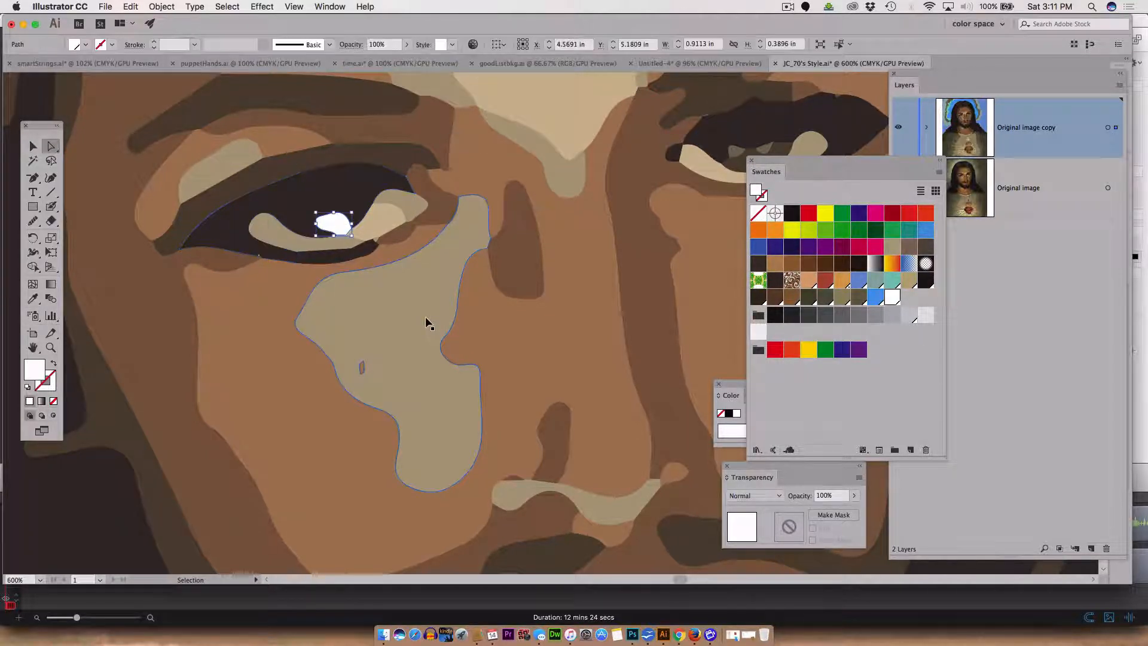
{"action": "key", "text": "super+z"}
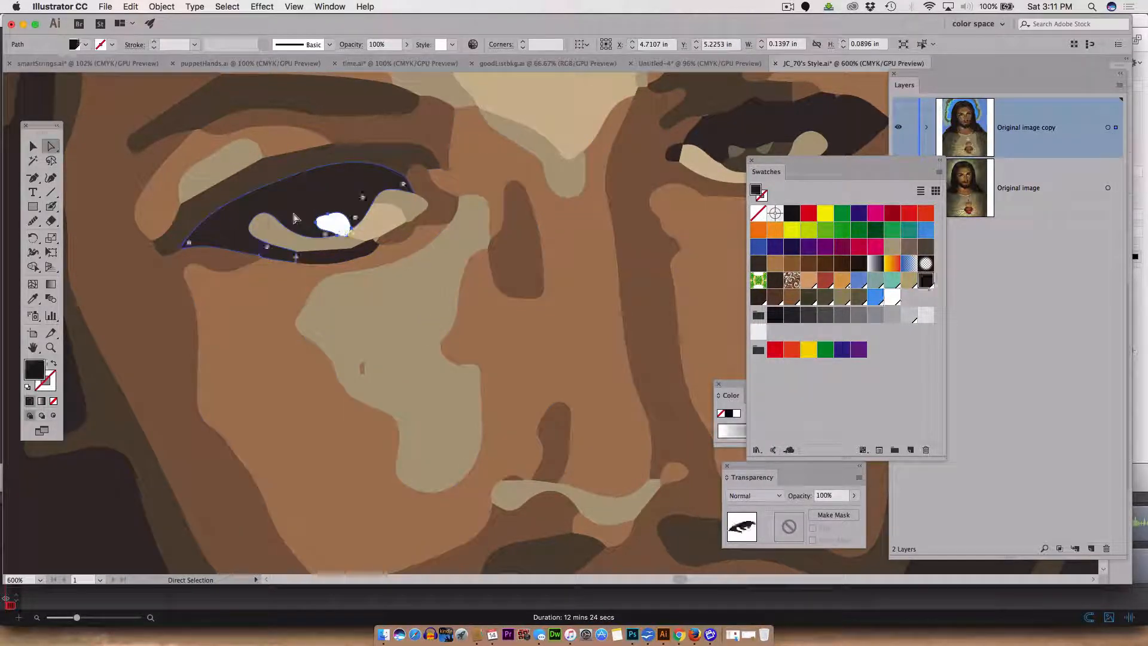
Step: Try reshaping the dark eye shape by moving its anchor below the white highlight to the highlight's inner corner and adjusting the handle; undo both edits
{"action": "key", "text": "z"}
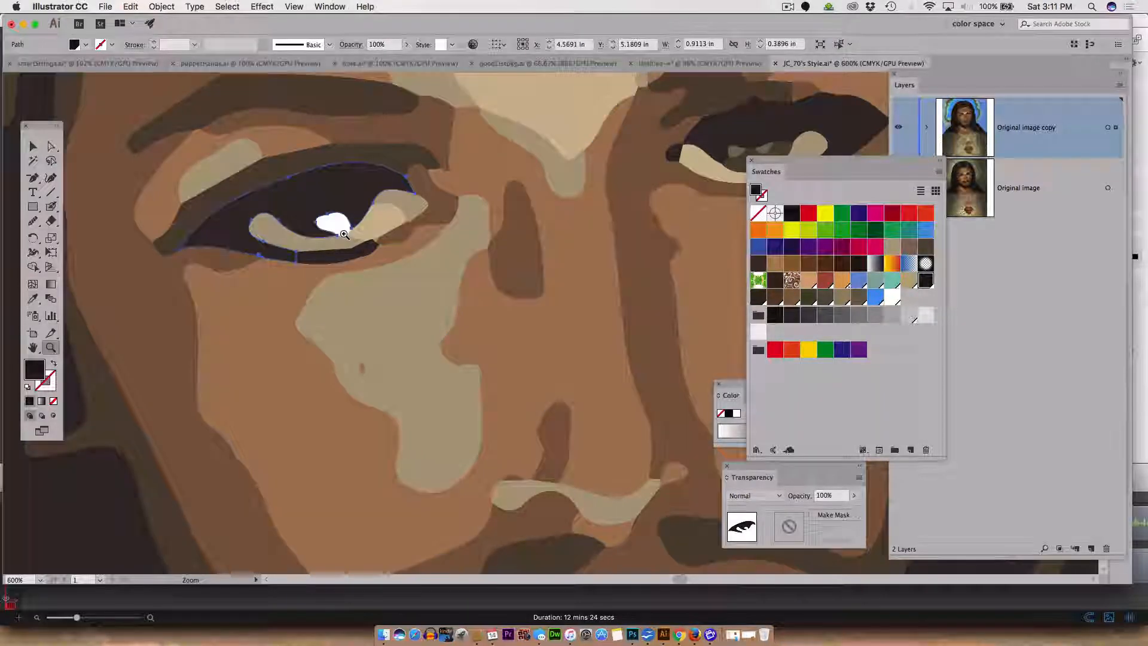
{"action": "left_click", "coordinate": [361, 244]}
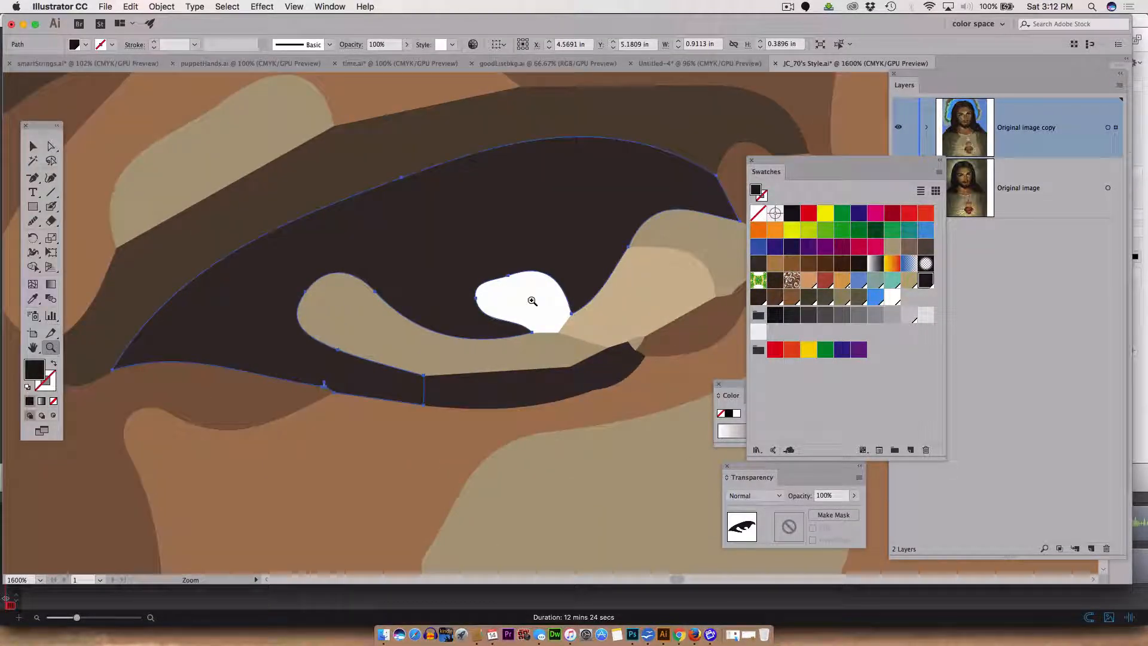
{"action": "left_click", "coordinate": [534, 327]}
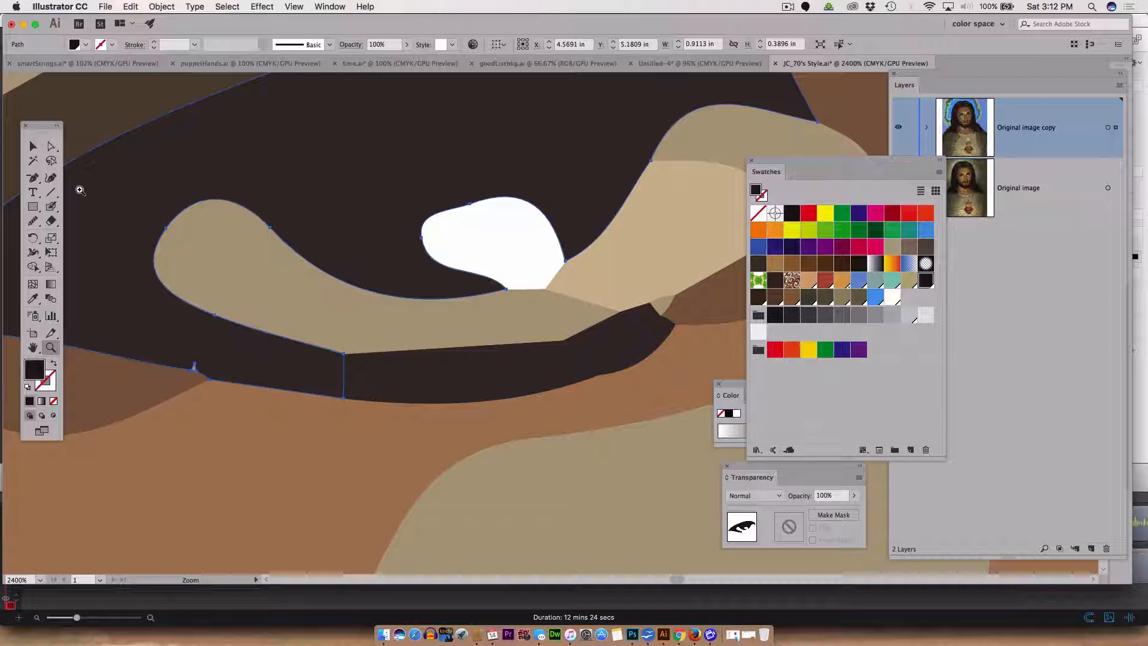
{"action": "left_click", "coordinate": [51, 146]}
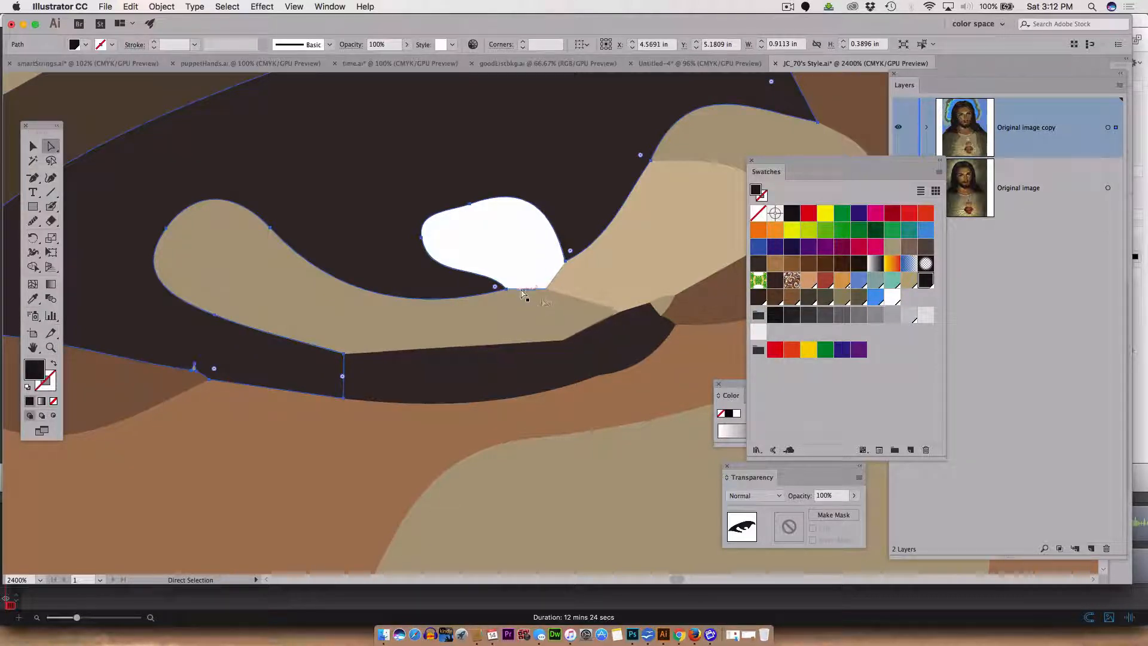
{"action": "left_click", "coordinate": [494, 286]}
{"action": "left_click", "coordinate": [504, 289]}
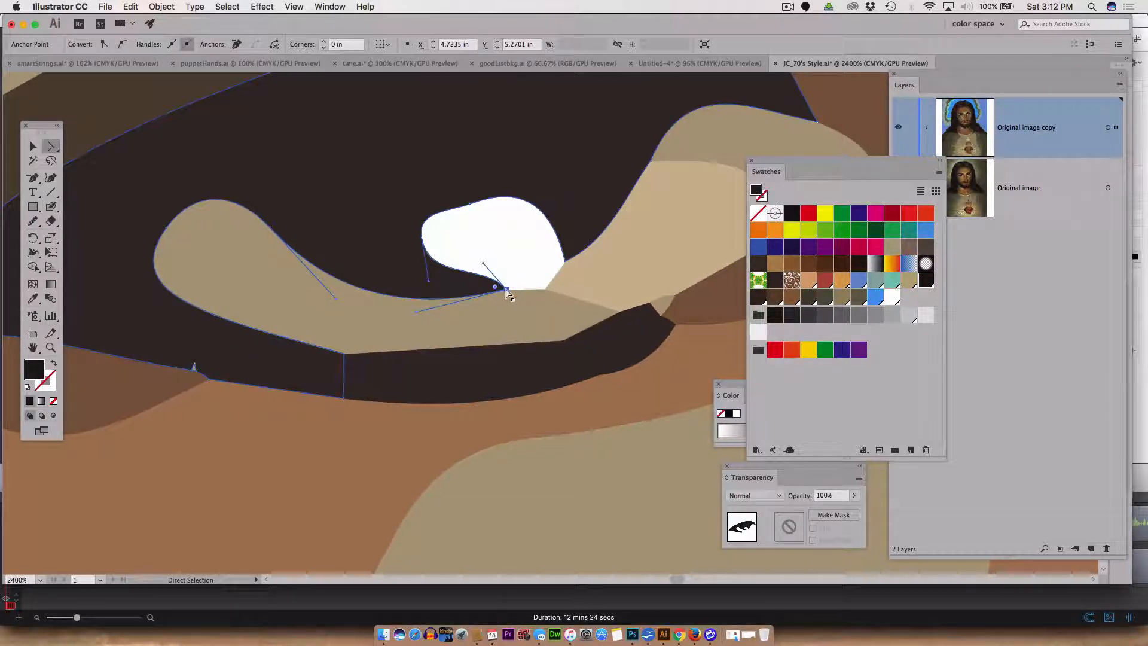
{"action": "left_click_drag", "start_coordinate": [505, 290], "coordinate": [569, 261]}
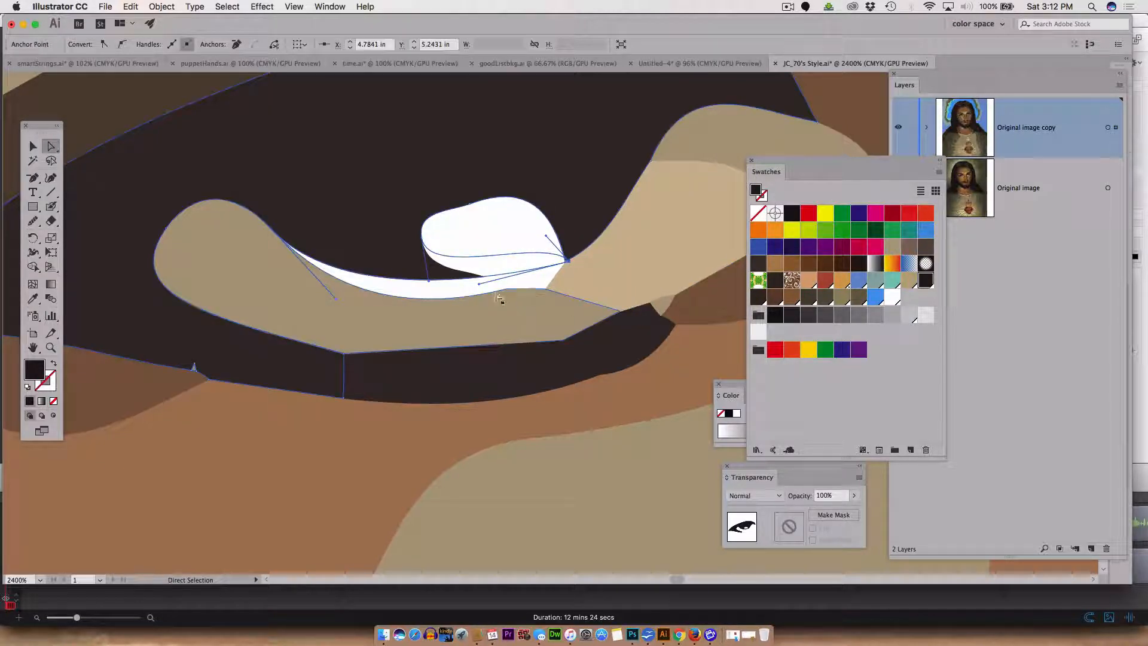
{"action": "left_click_drag", "start_coordinate": [479, 289], "coordinate": [442, 337]}
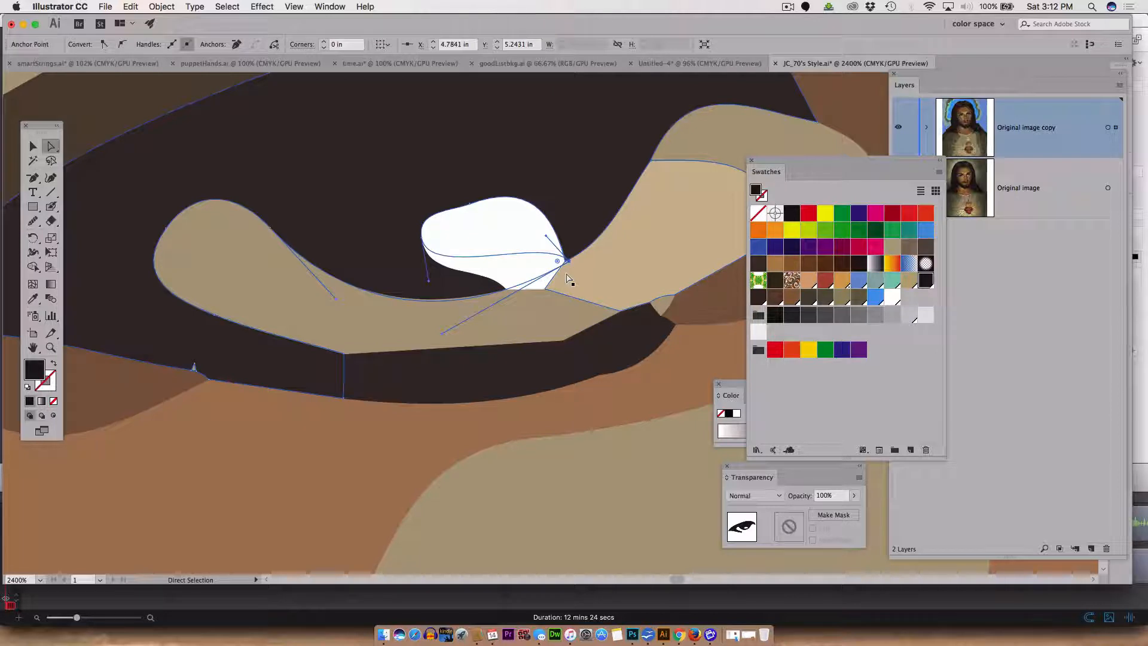
{"action": "key", "text": "super+z"}
{"action": "key", "text": "super+z"}
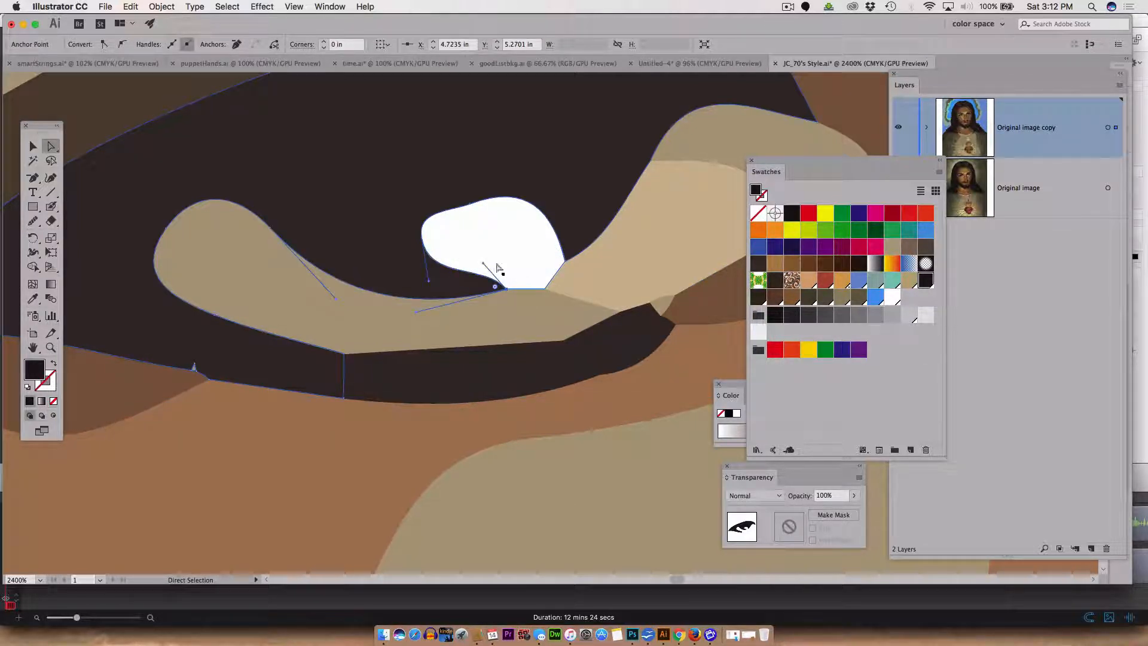
Step: Try recoloring the white eye highlight yellow and moving its lower anchor point along the bottom edge, and undo both changes
{"action": "left_click", "coordinate": [488, 256]}
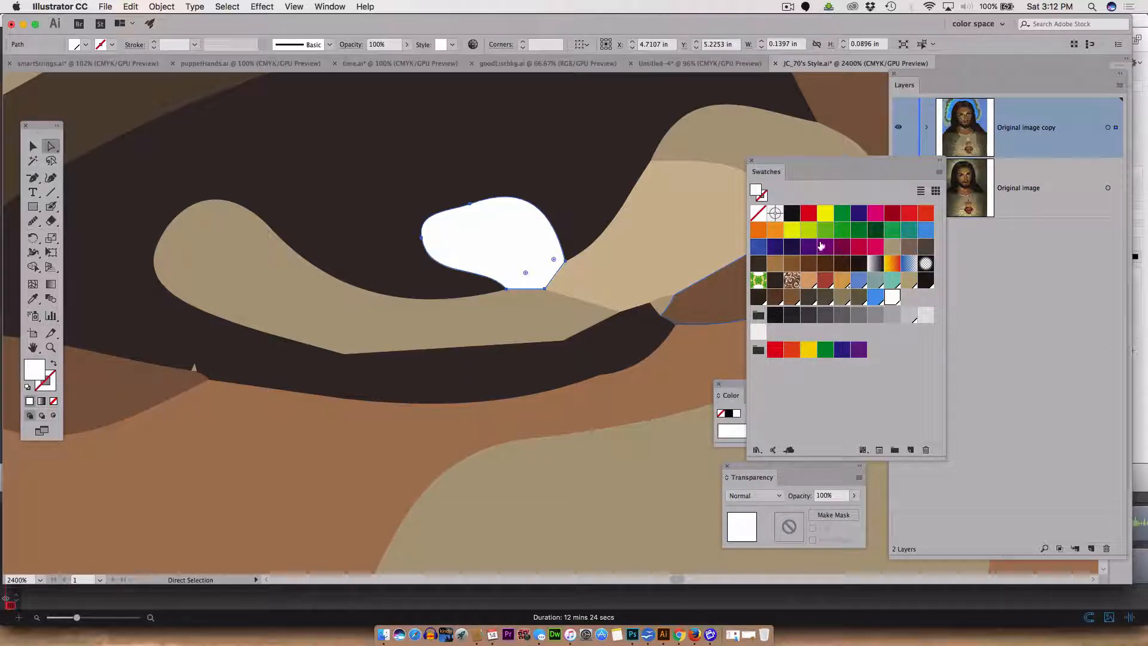
{"action": "left_click", "coordinate": [792, 230]}
{"action": "left_click", "coordinate": [410, 271]}
{"action": "left_click", "coordinate": [480, 260]}
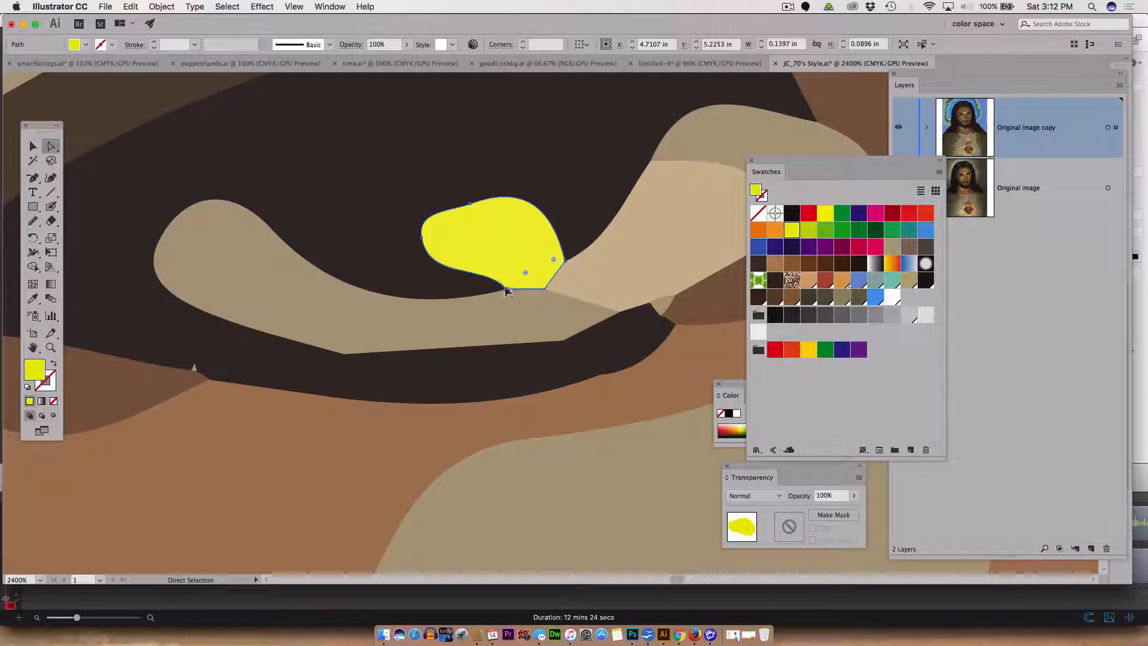
{"action": "left_click_drag", "start_coordinate": [542, 287], "coordinate": [540, 290]}
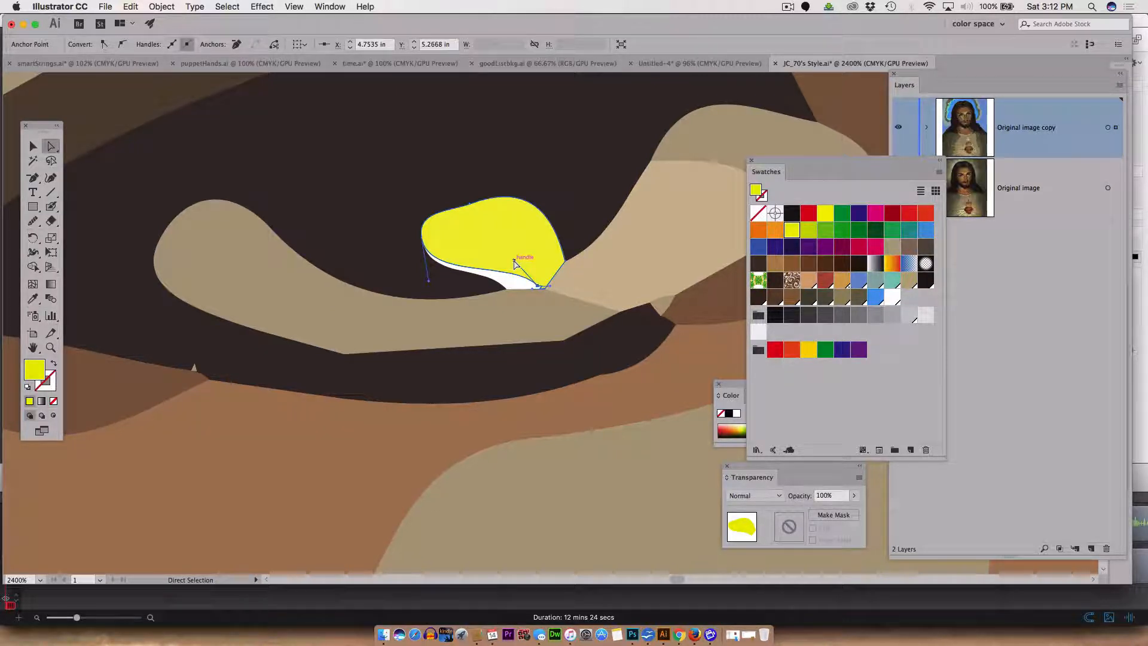
{"action": "key", "text": "super+z"}
{"action": "key", "text": "super+z"}
Step: Select the dark eye shape to pick up its fill and switch to the Blob Brush tool
{"action": "left_click", "coordinate": [383, 198]}
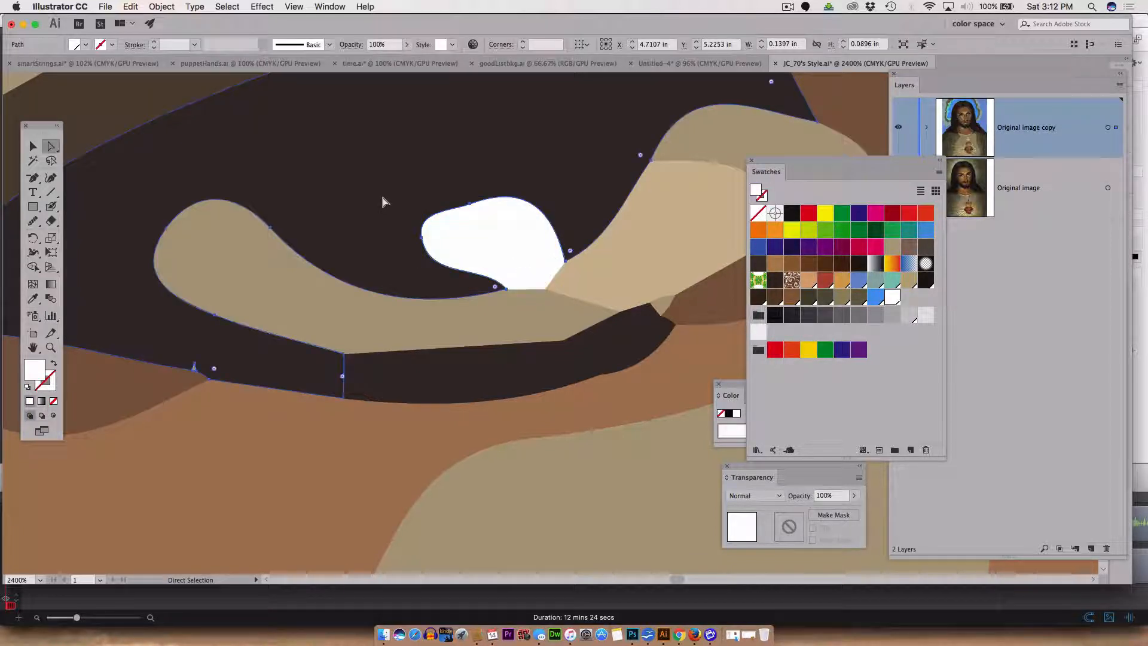
{"action": "scroll", "coordinate": [384, 202], "scroll_direction": "down", "scroll_amount": 5}
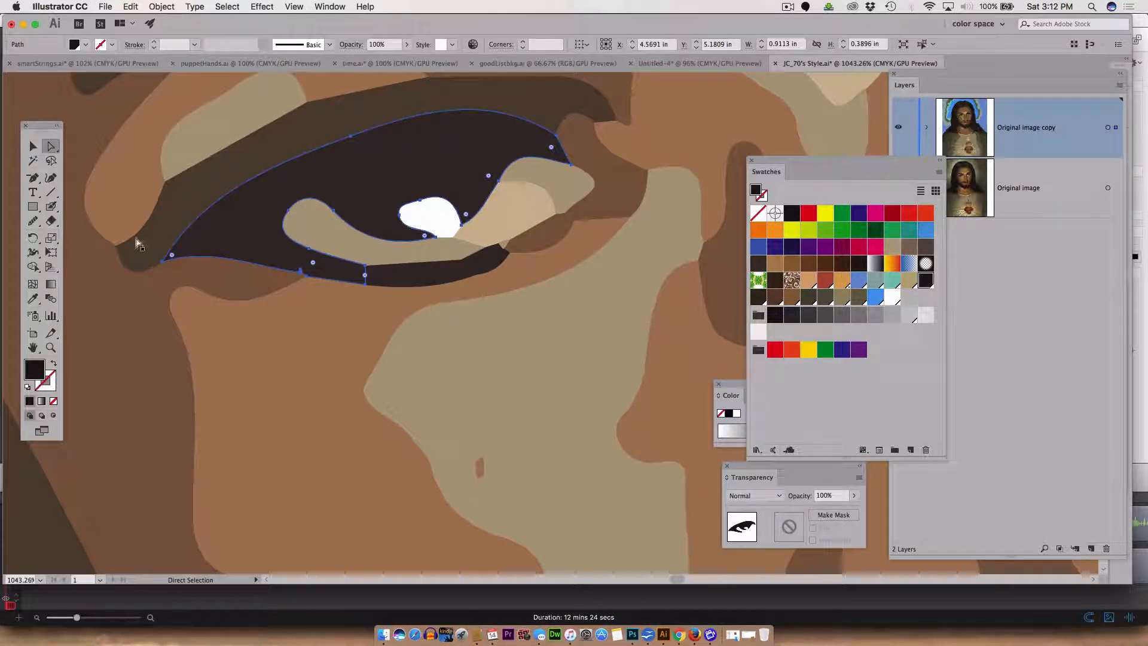
{"action": "mouse_move", "coordinate": [51, 206]}
{"action": "left_mouse_down"}
{"action": "mouse_move", "coordinate": [91, 209]}
{"action": "mouse_move", "coordinate": [96, 223]}
{"action": "left_mouse_up"}
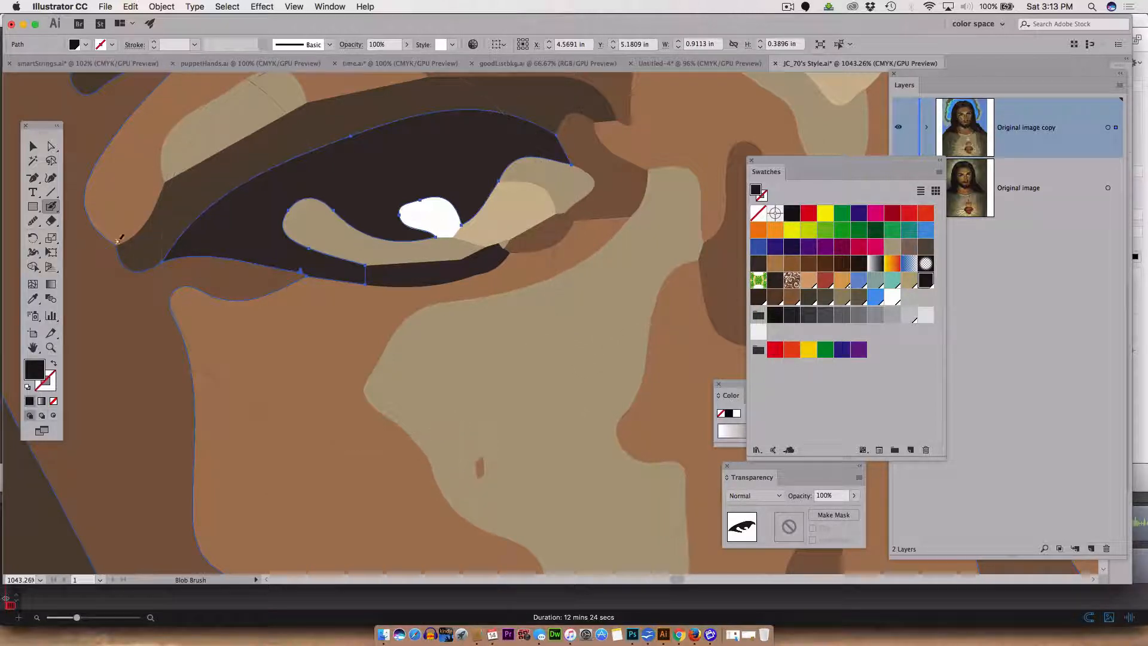
{"action": "double_click", "coordinate": [52, 208]}
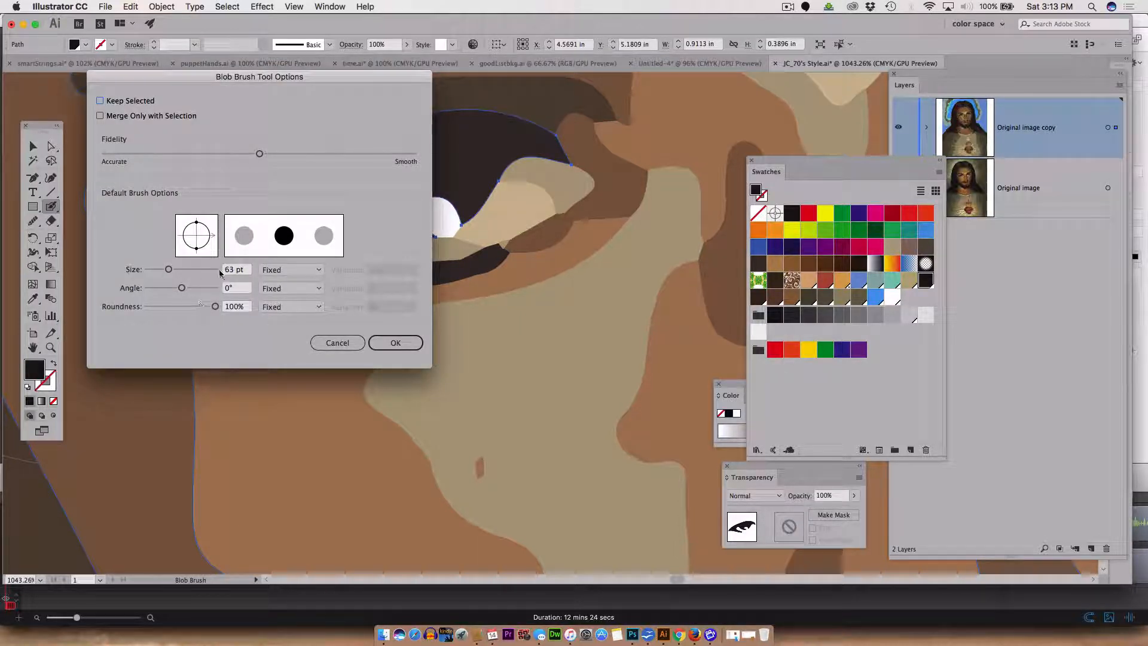
{"action": "left_click", "coordinate": [242, 272]}
{"action": "left_click", "coordinate": [419, 346]}
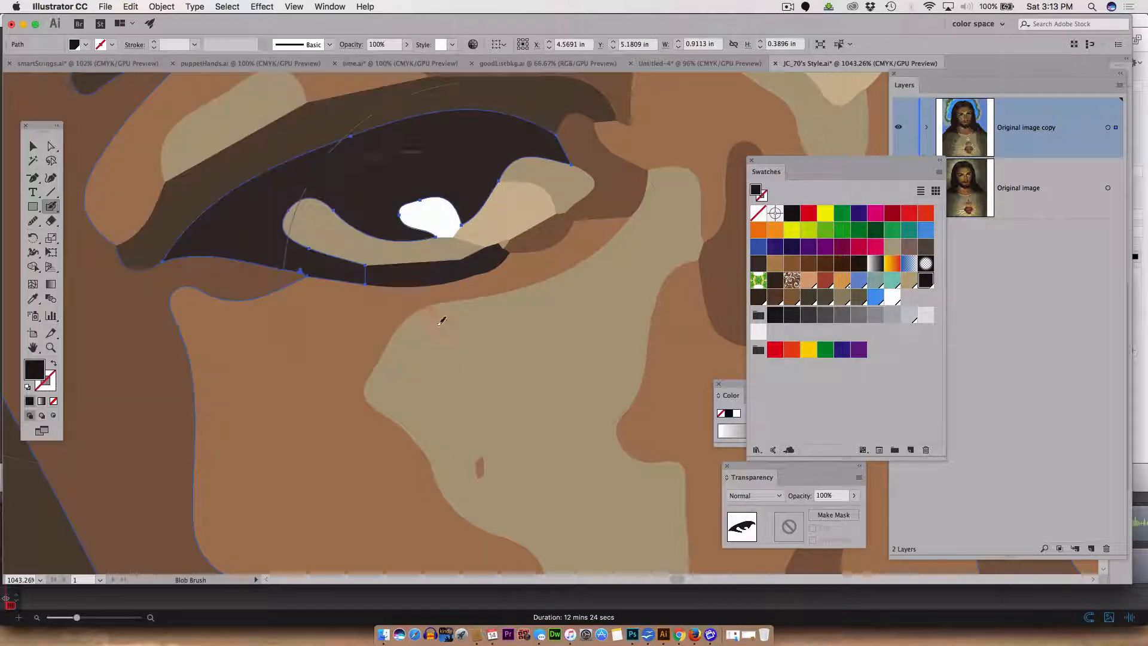
Step: Set the Blob Brush size to 2 pt and paint a dark stroke about 0.19 in wide across the lower part of the white highlight
{"action": "double_click", "coordinate": [51, 208]}
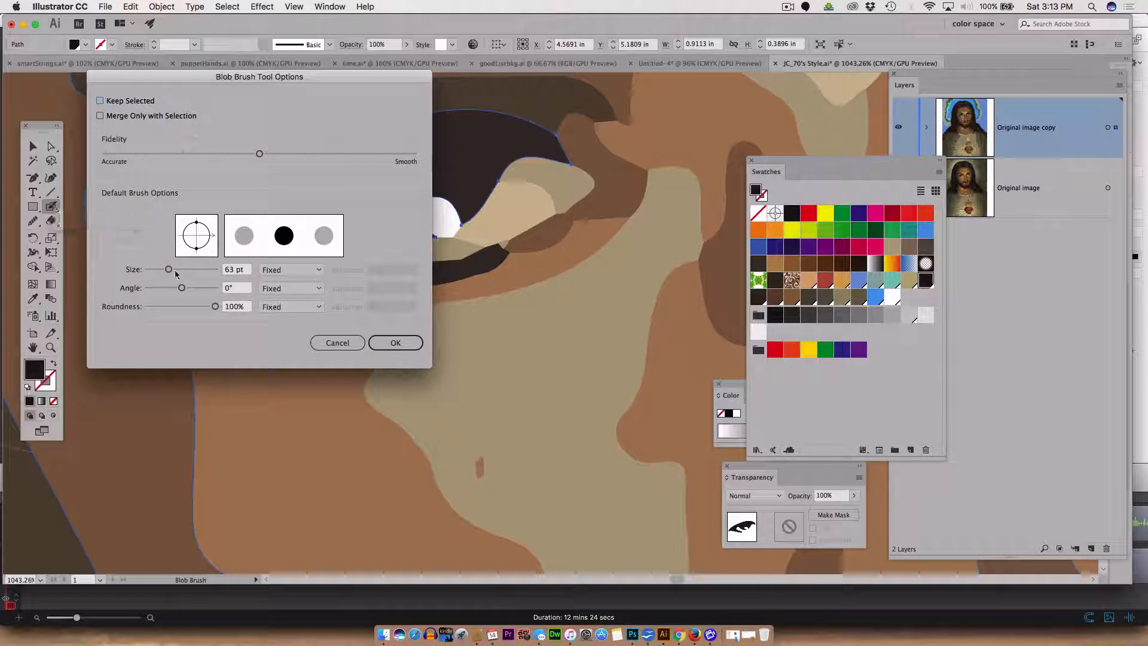
{"action": "left_click_drag", "start_coordinate": [170, 270], "coordinate": [153, 270]}
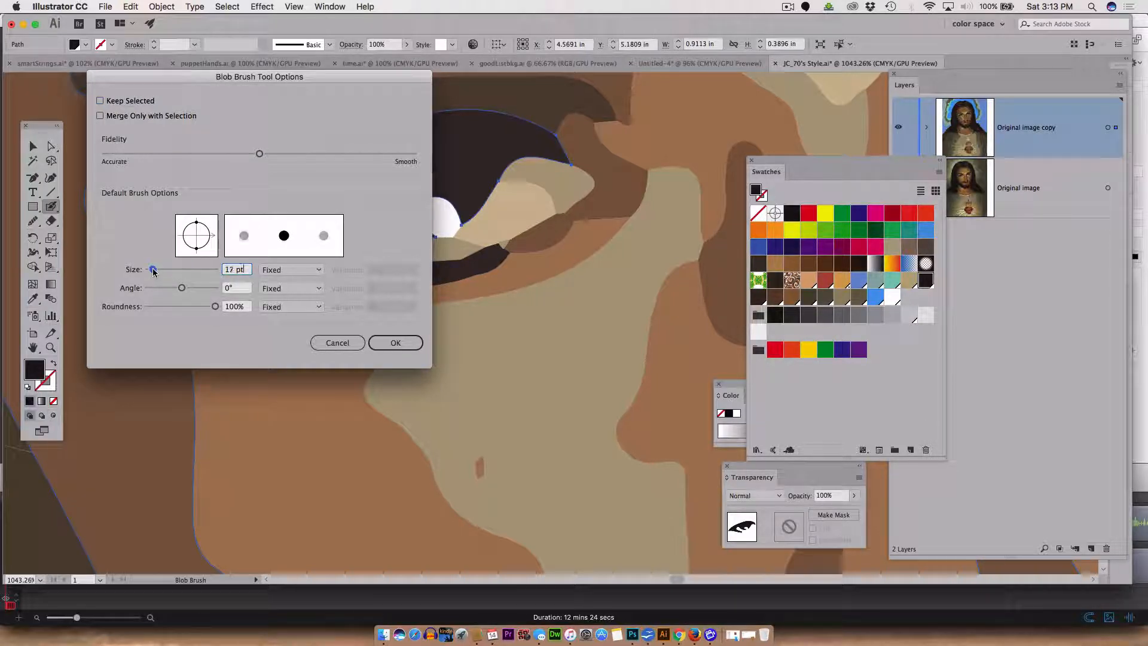
{"action": "left_click", "coordinate": [392, 343]}
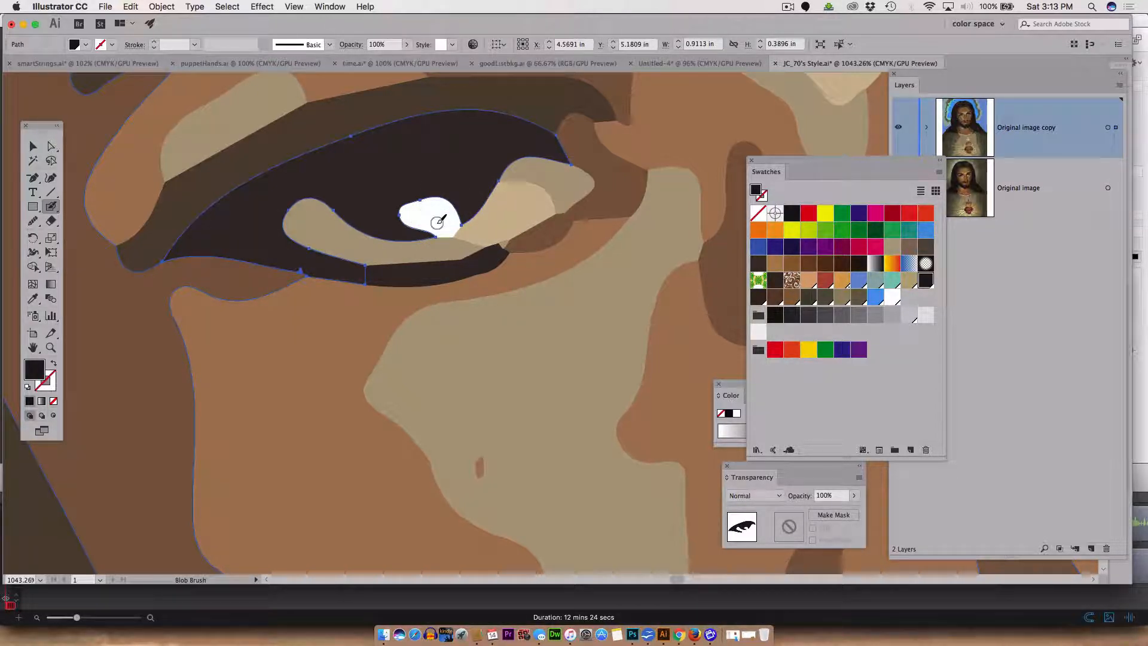
{"action": "double_click", "coordinate": [52, 207]}
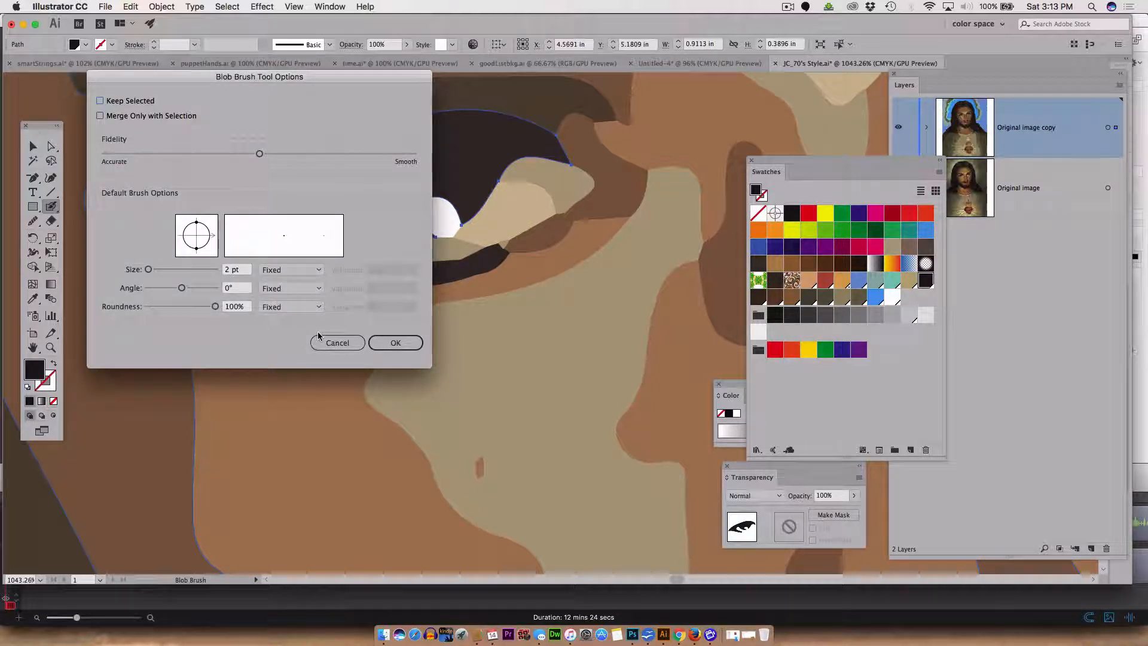
{"action": "left_click", "coordinate": [397, 345]}
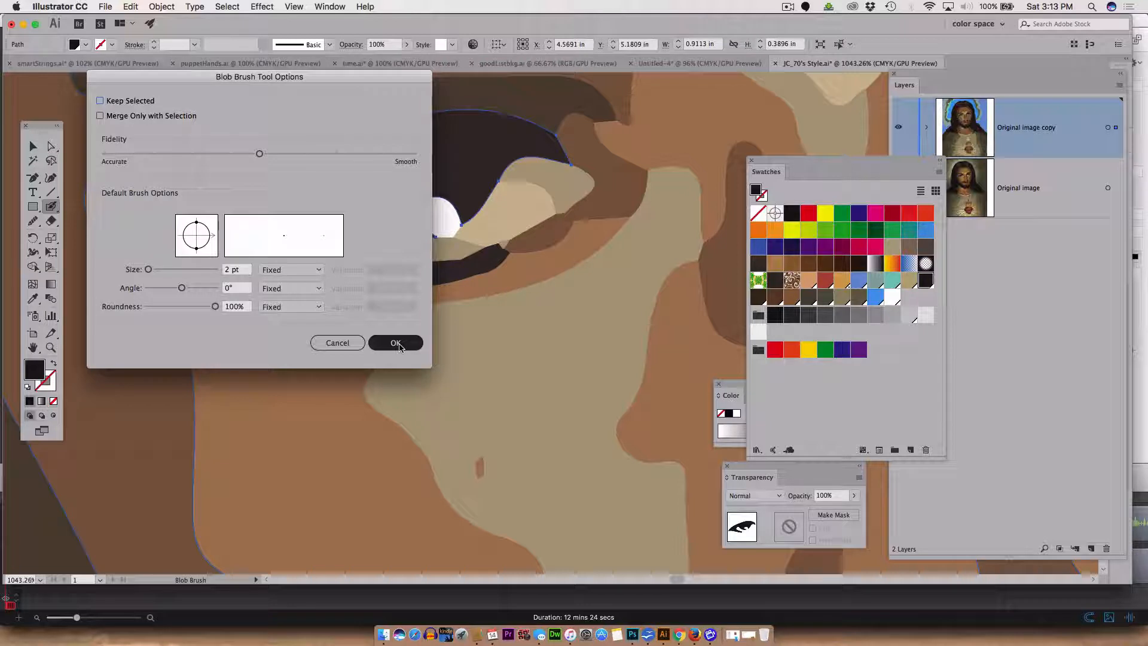
{"action": "left_click", "coordinate": [397, 344]}
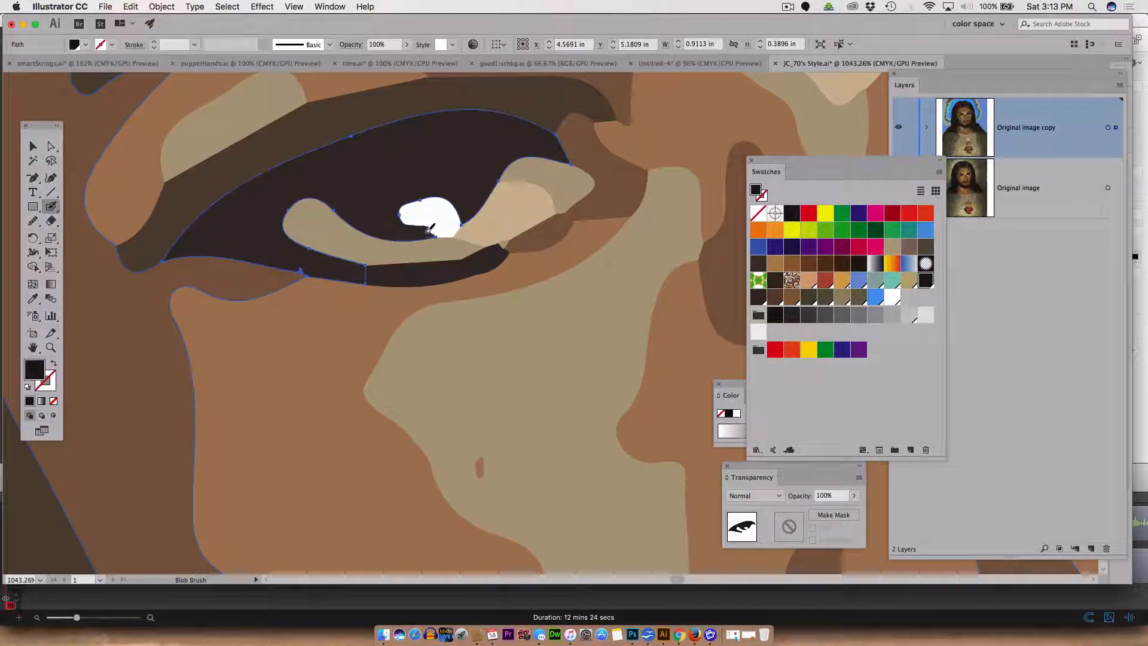
{"action": "left_click_drag", "start_coordinate": [429, 229], "coordinate": [463, 216]}
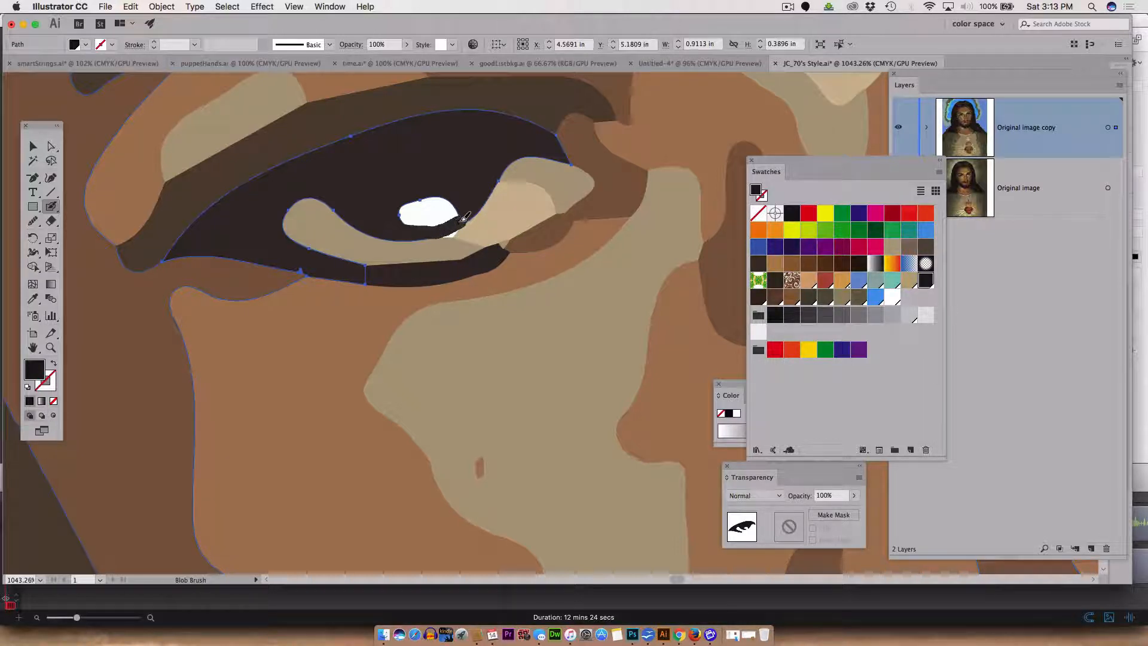
{"action": "key", "text": "super+shift+a"}
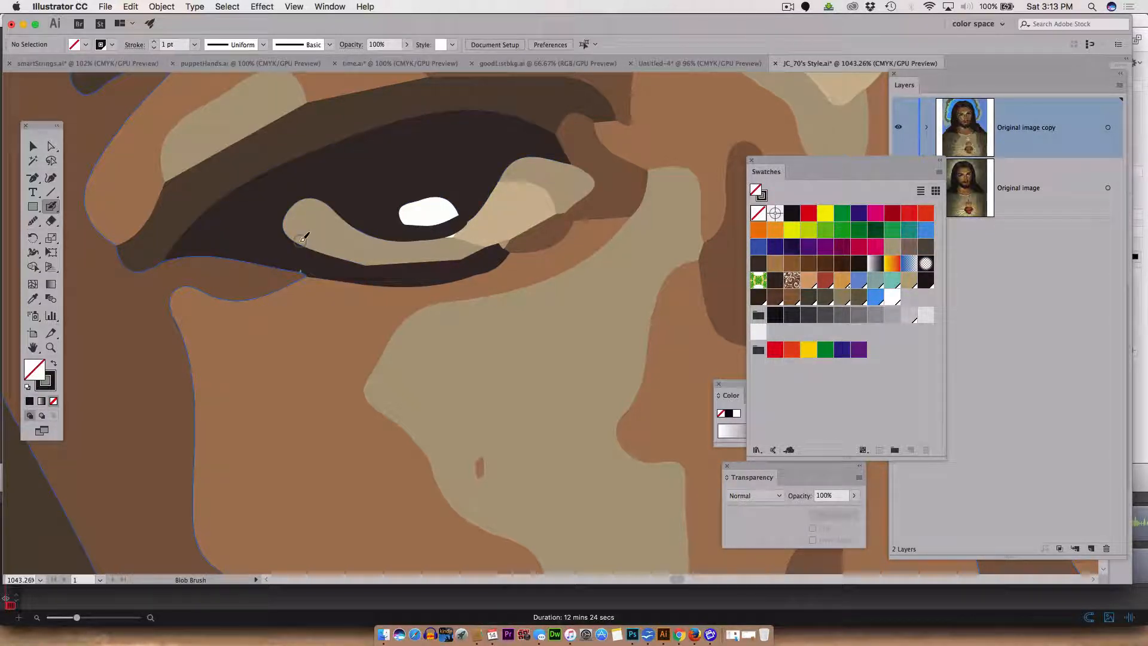
Step: Select the large dark eye shape, the dark stroke under the white highlight and the dark lower-lid strip together
{"action": "left_click", "coordinate": [50, 146]}
{"action": "left_click", "coordinate": [372, 207]}
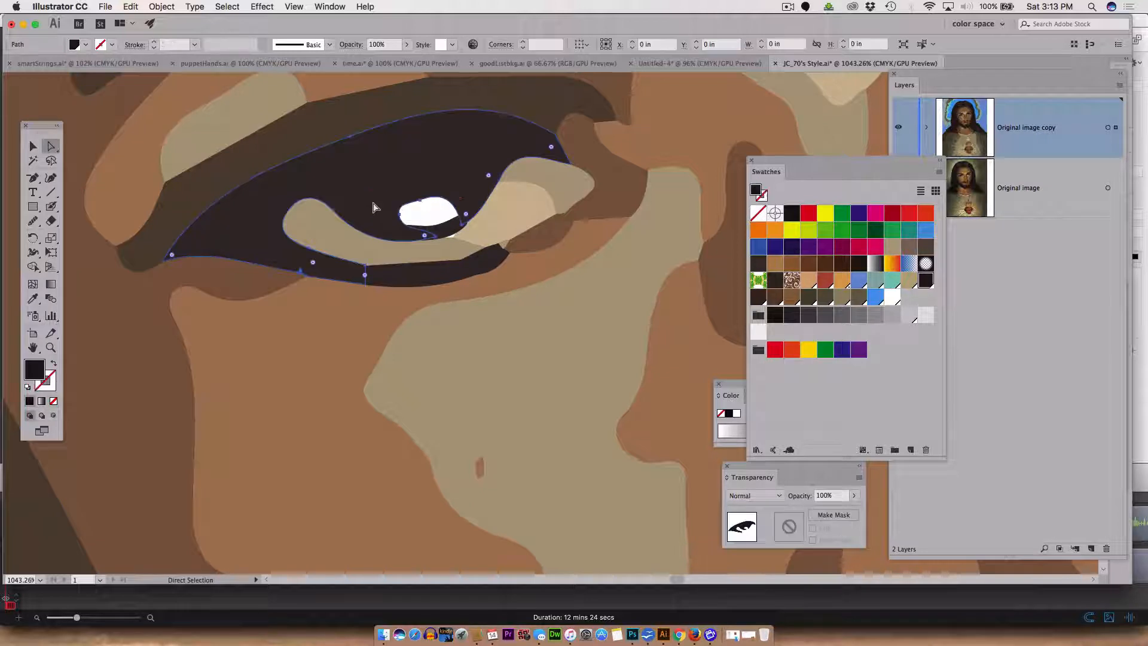
{"action": "left_click", "coordinate": [448, 229]}
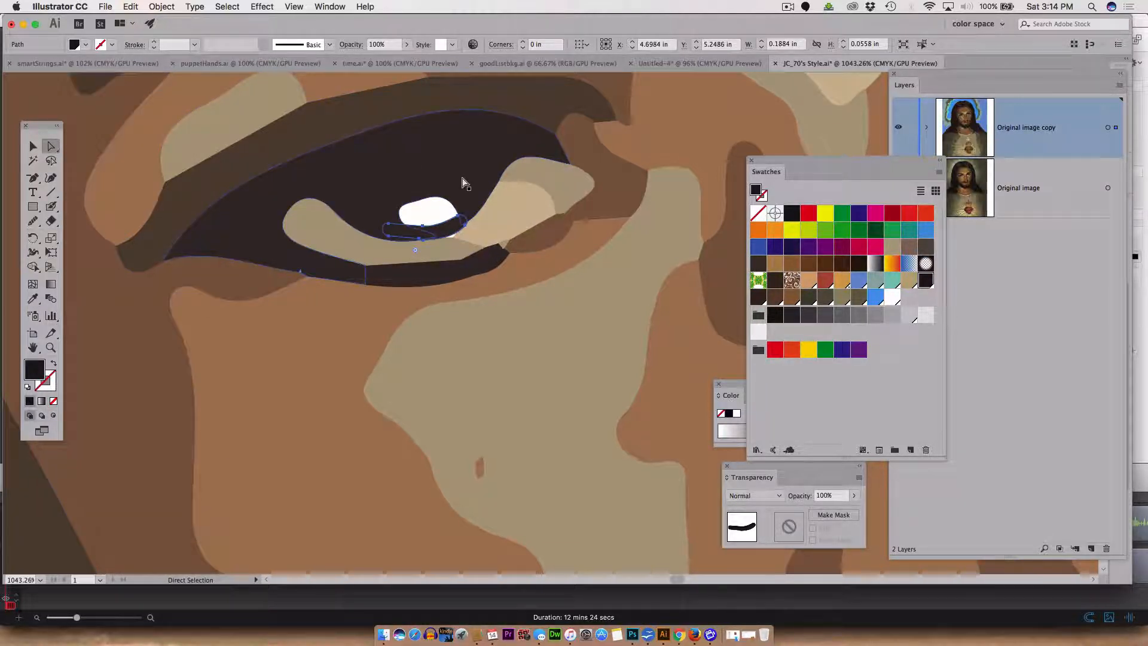
{"action": "left_click", "coordinate": [365, 164], "text": "shift"}
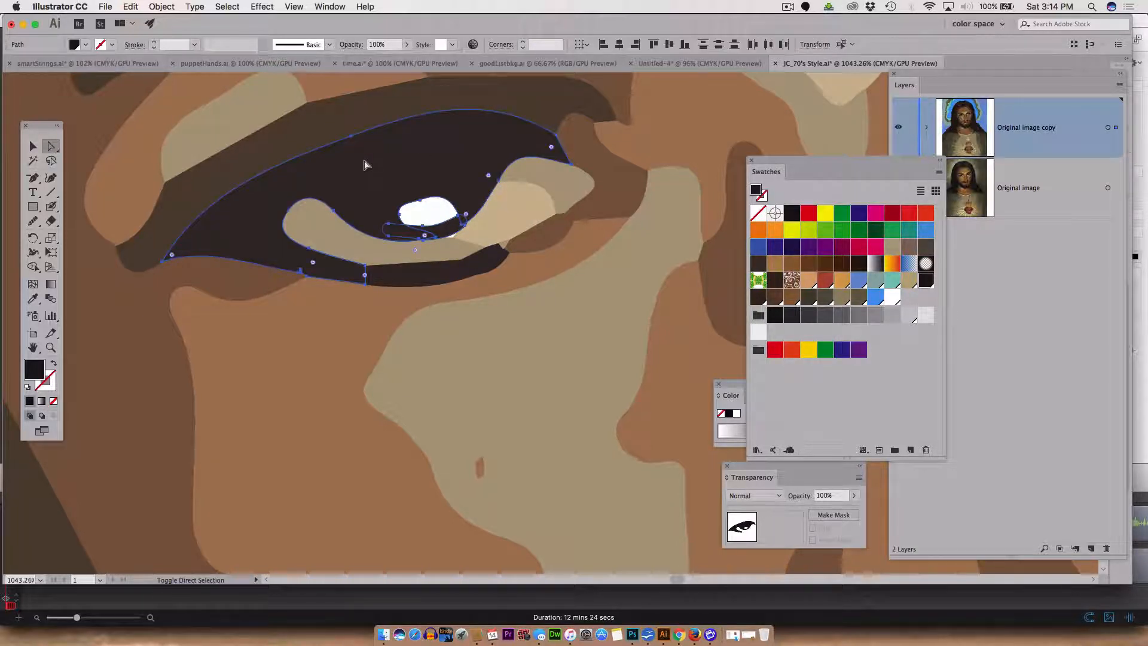
{"action": "left_click", "coordinate": [394, 281], "text": "shift"}
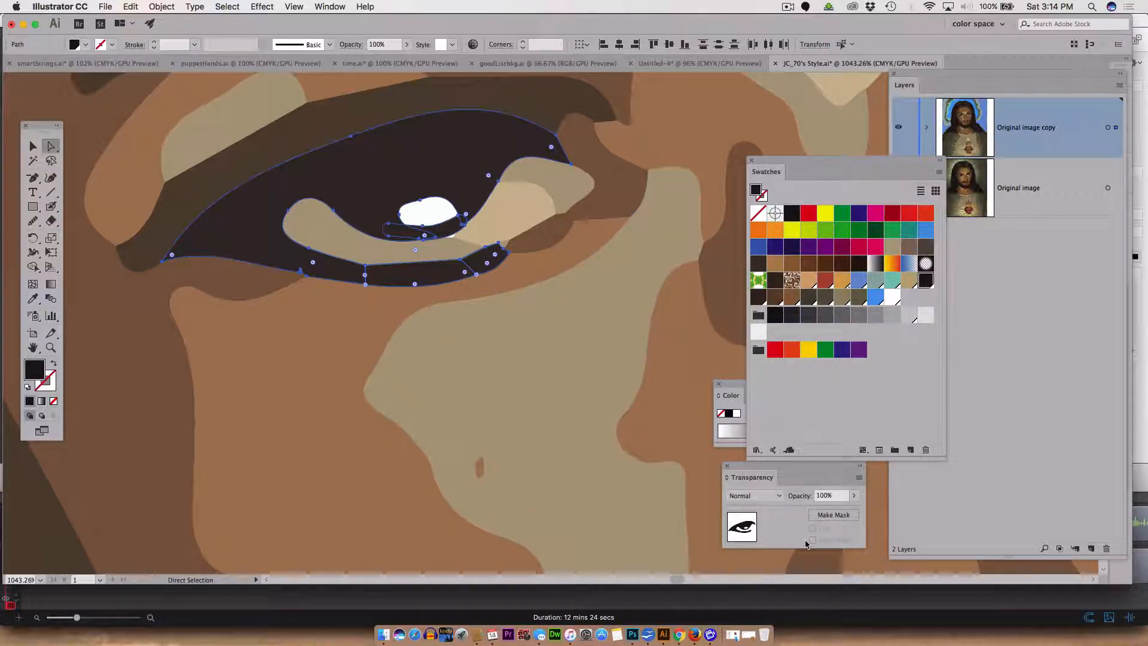
{"action": "left_click", "coordinate": [330, 6]}
{"action": "mouse_move", "coordinate": [178, 3]}
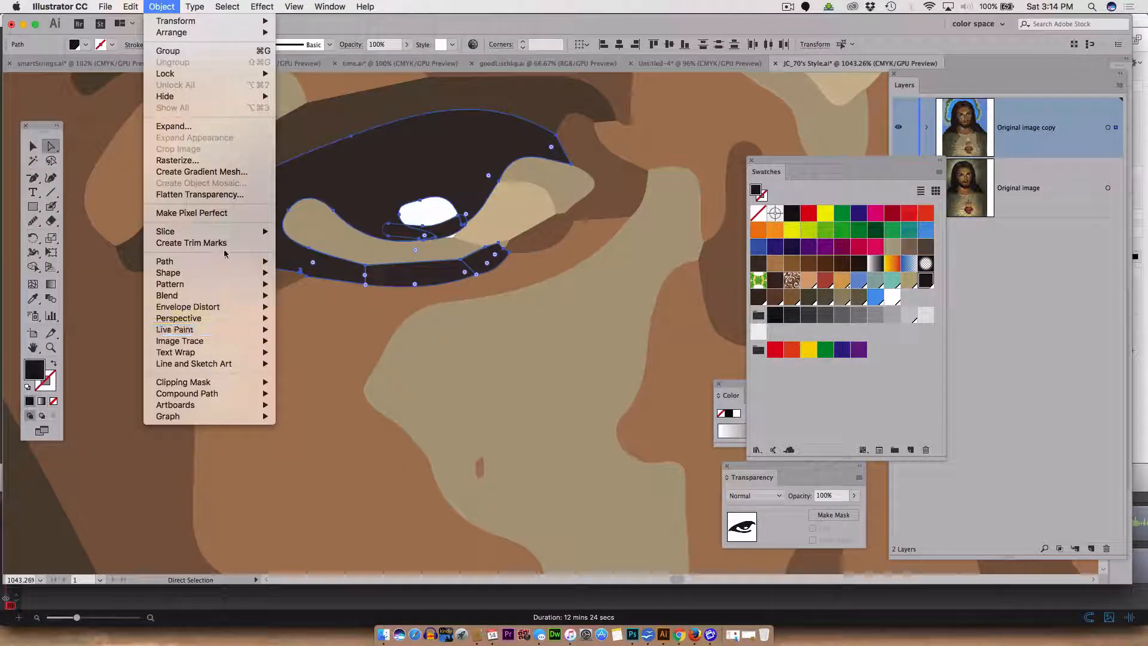
{"action": "mouse_move", "coordinate": [220, 261]}
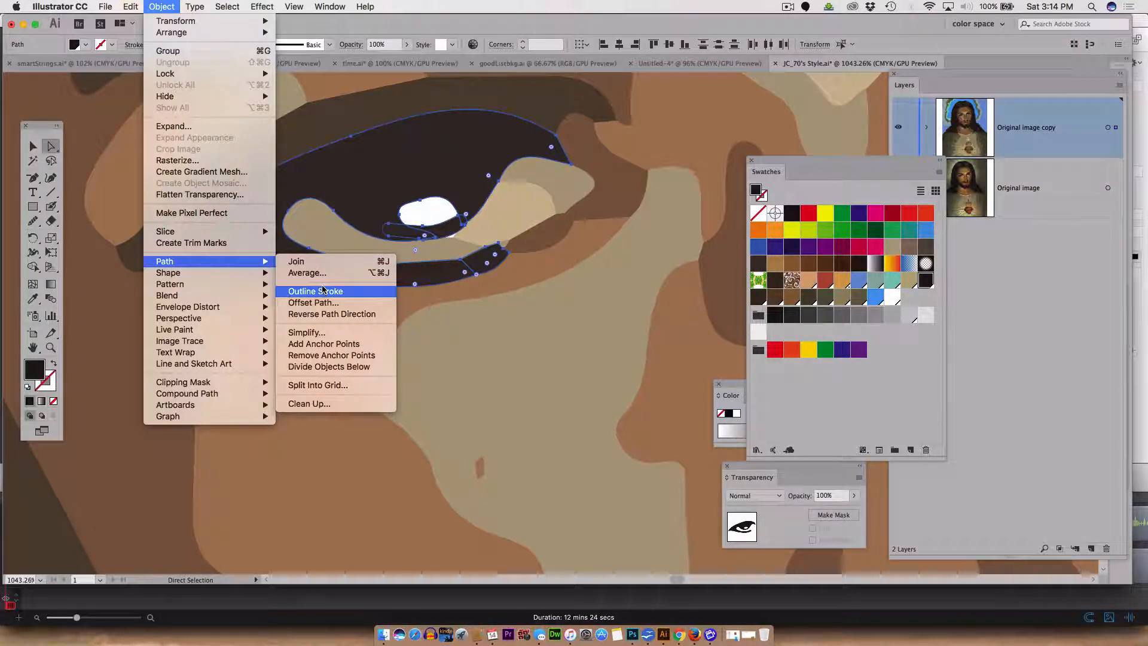
{"action": "mouse_move", "coordinate": [225, 335]}
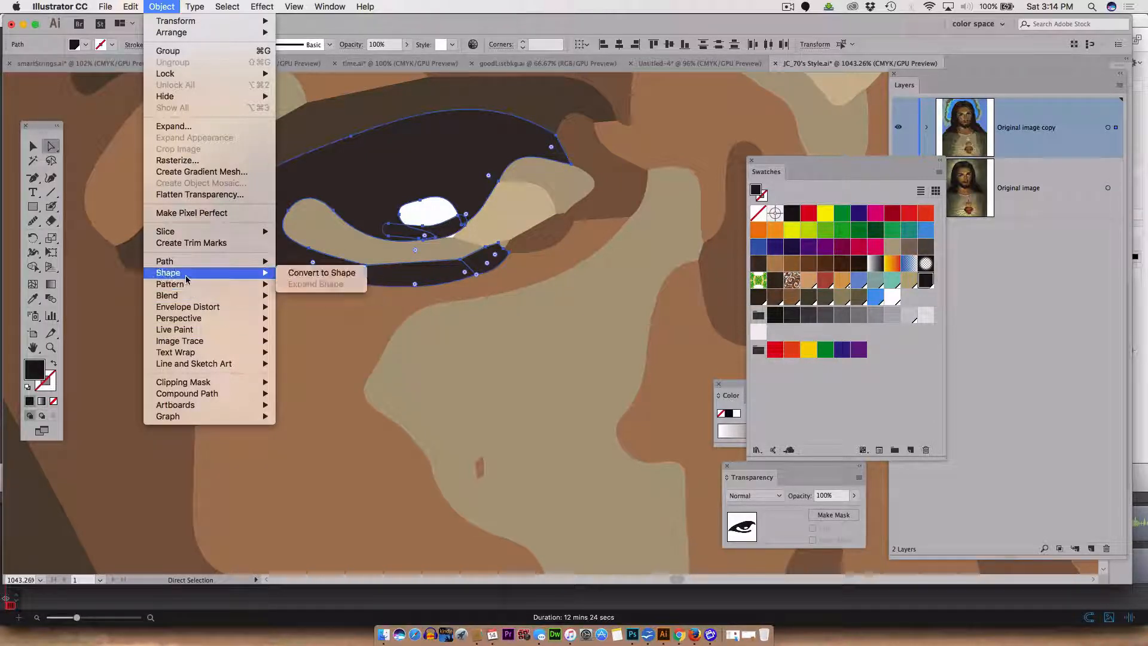
{"action": "mouse_move", "coordinate": [183, 260]}
{"action": "left_click", "coordinate": [161, 7]}
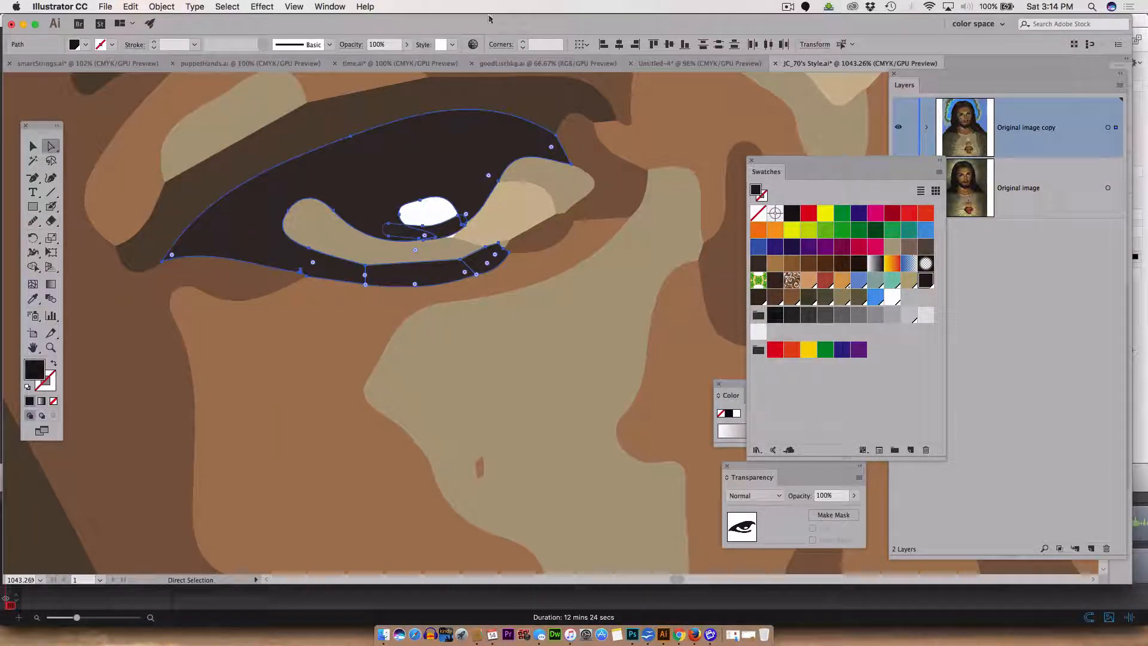
Step: Show the Pathfinder options beside the artwork and merge the selected dark shapes of the left eye
{"action": "left_click", "coordinate": [326, 7]}
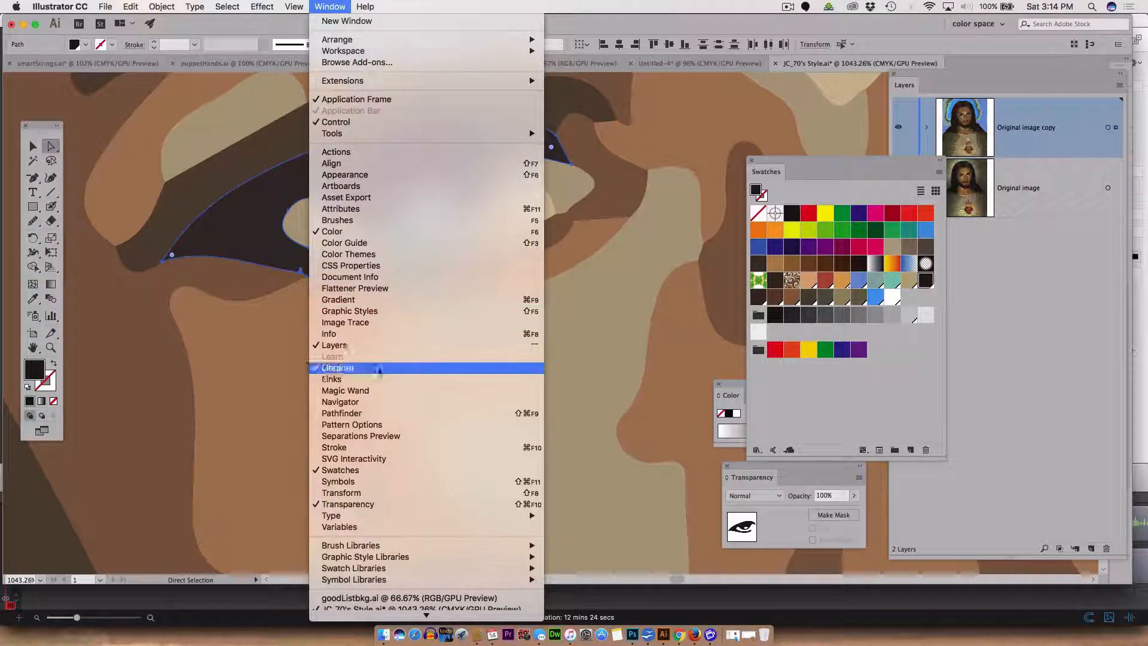
{"action": "left_click", "coordinate": [378, 413]}
{"action": "left_click_drag", "start_coordinate": [546, 69], "coordinate": [801, 70]}
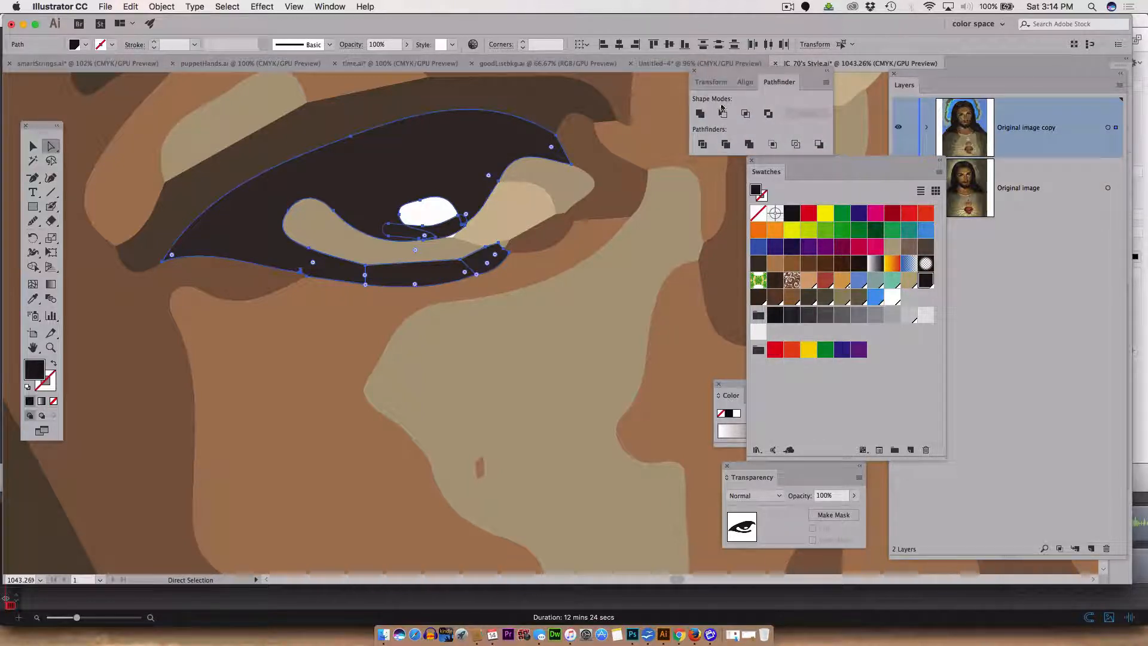
{"action": "left_click", "coordinate": [749, 145]}
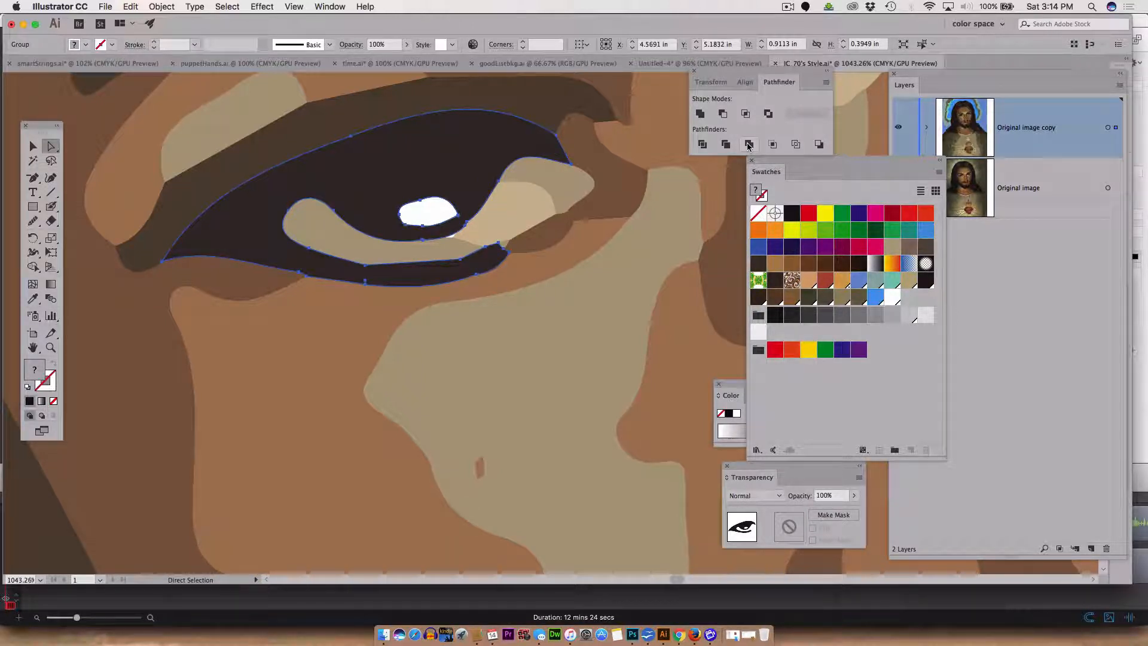
Step: Select the brown patch directly beneath the right eye and recolor its fill with the light peach swatch
{"action": "scroll", "coordinate": [684, 214], "scroll_direction": "down", "scroll_amount": 1}
{"action": "scroll", "coordinate": [685, 214], "scroll_direction": "down", "scroll_amount": 3}
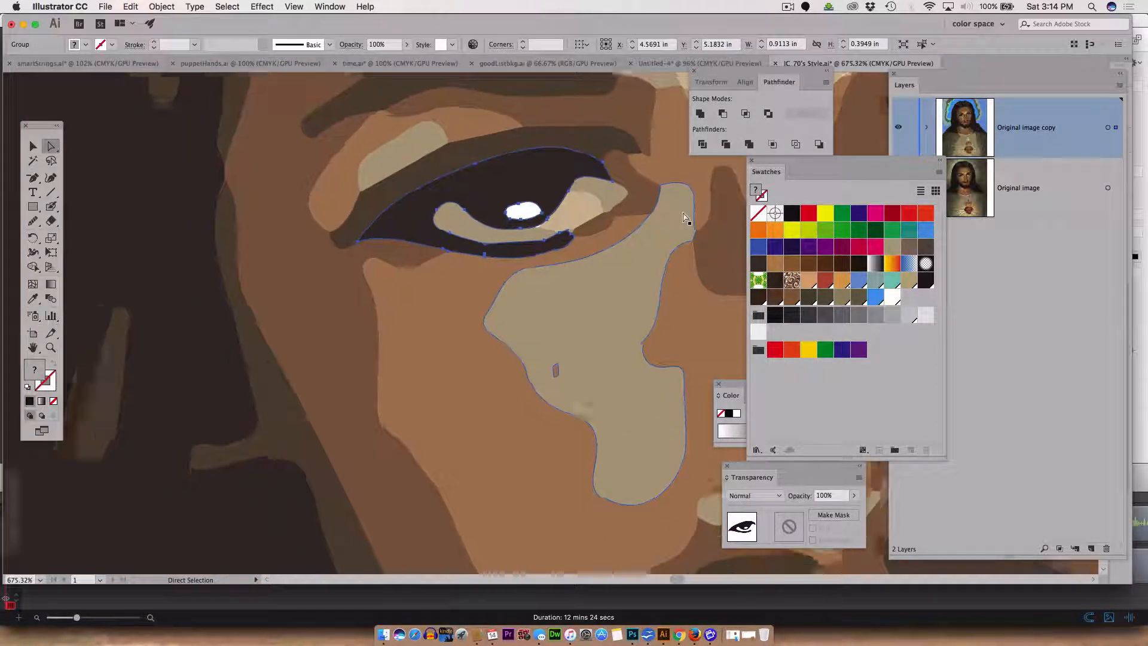
{"action": "left_click_drag", "start_coordinate": [655, 306], "coordinate": [260, 351]}
{"action": "left_click", "coordinate": [490, 280]}
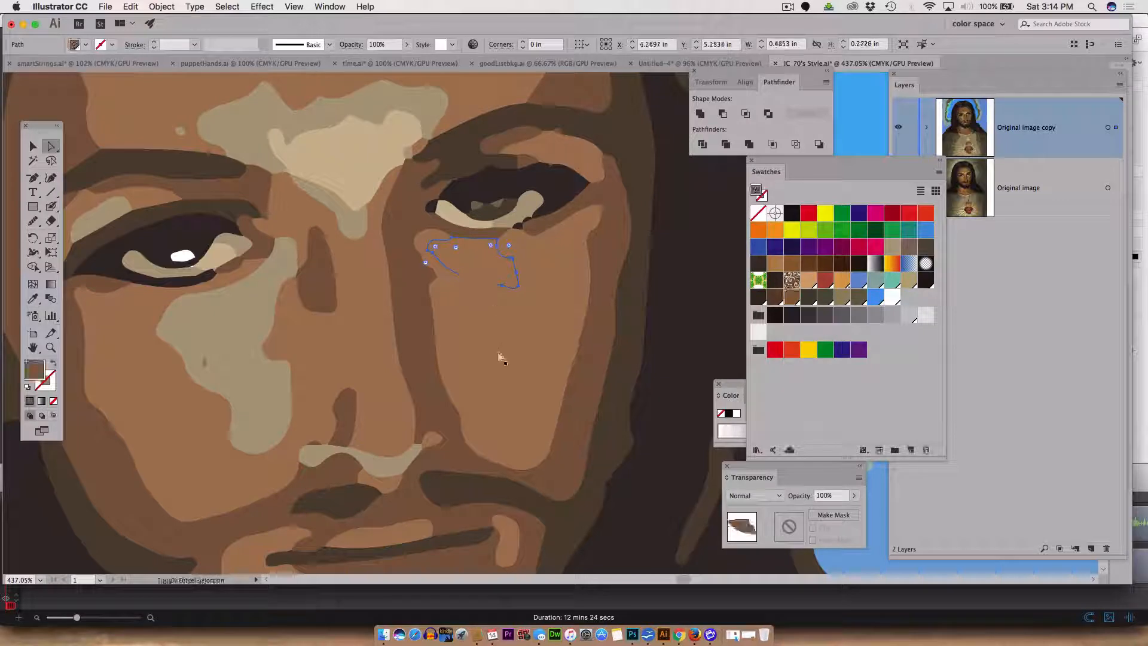
{"action": "left_click", "coordinate": [501, 354], "text": "shift"}
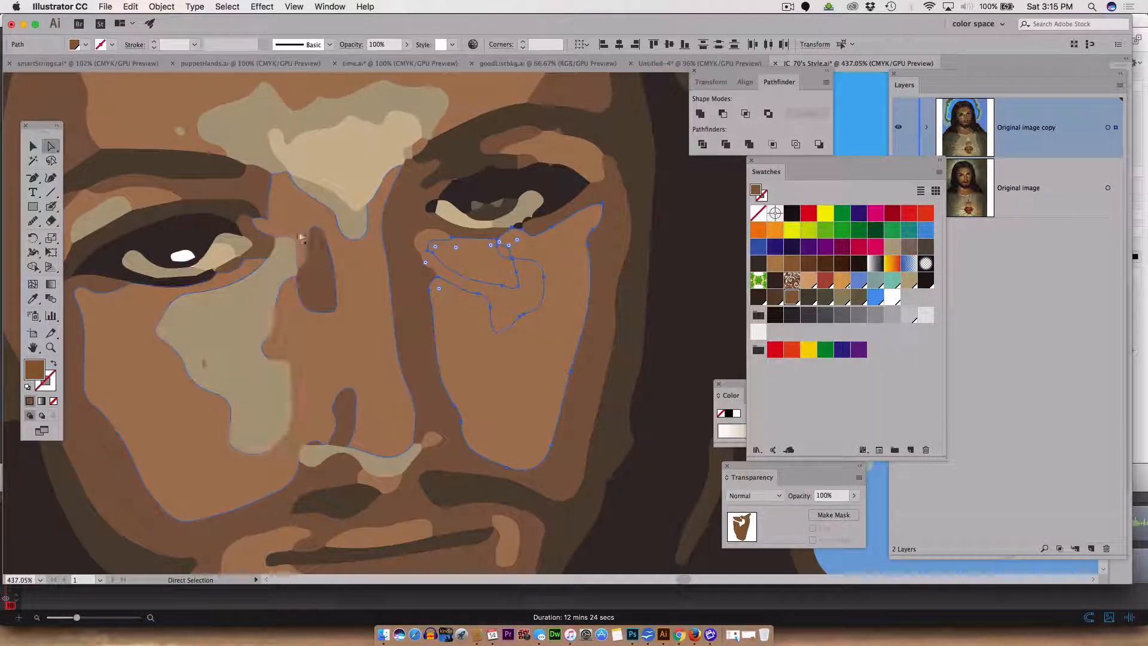
{"action": "left_click", "coordinate": [257, 132]}
{"action": "left_click", "coordinate": [481, 263]}
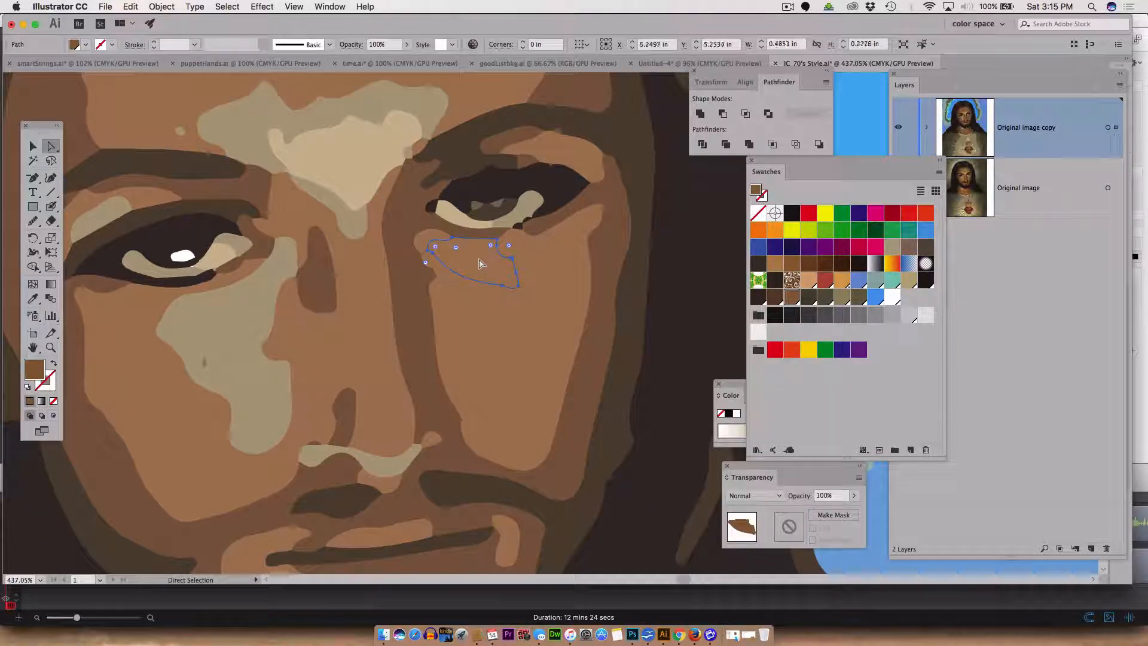
{"action": "left_click", "coordinate": [910, 281]}
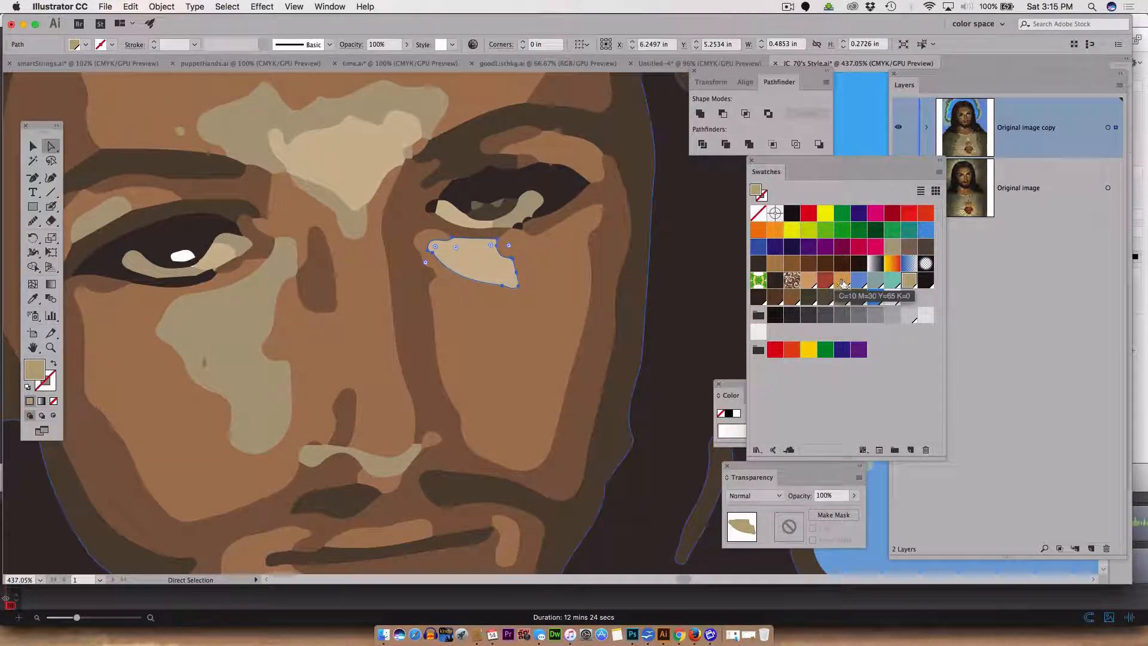
{"action": "left_click", "coordinate": [810, 282]}
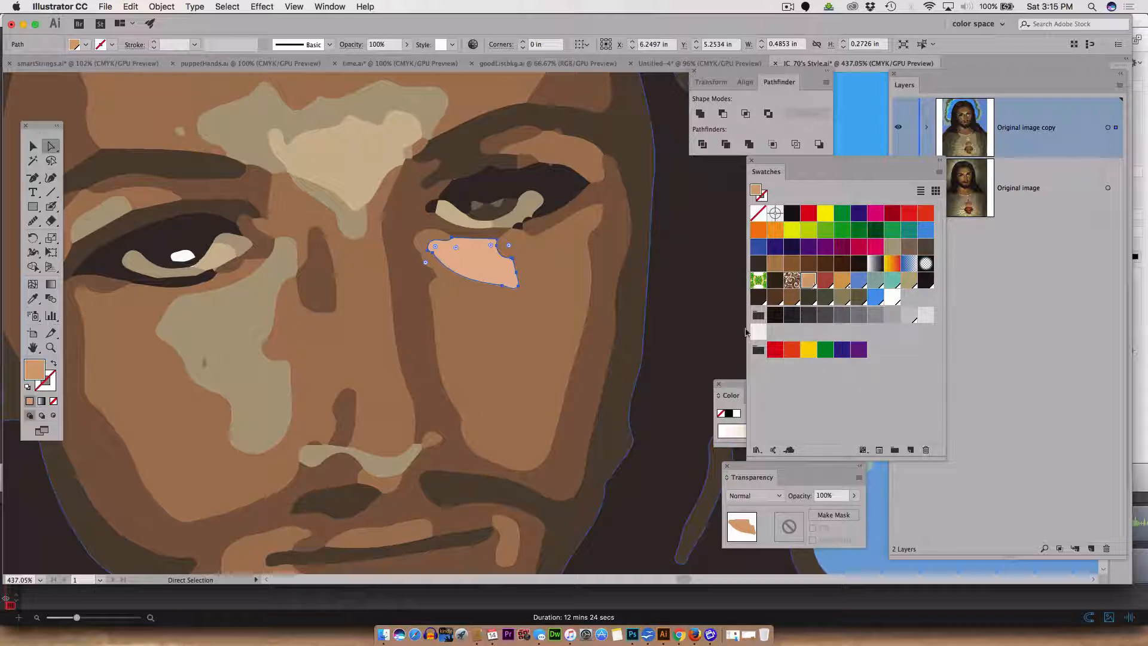
Step: Select the brown piece below the peach patch together with the surrounding right cheek shapes and merge them with Pathfinder
{"action": "left_click", "coordinate": [513, 315]}
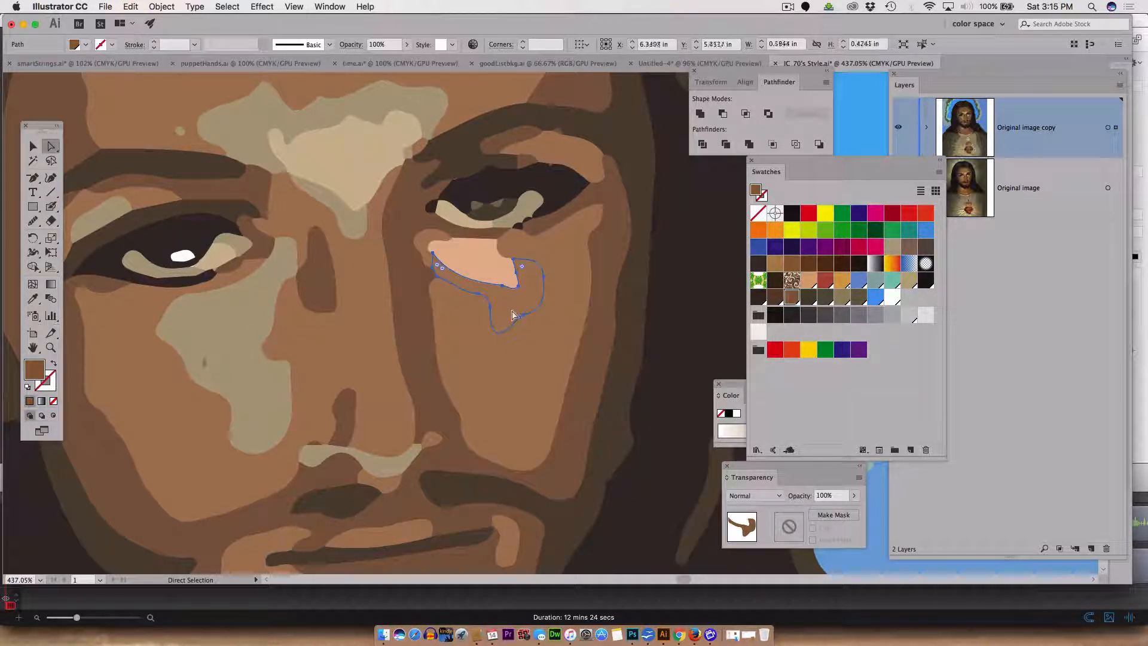
{"action": "left_click", "coordinate": [534, 361]}
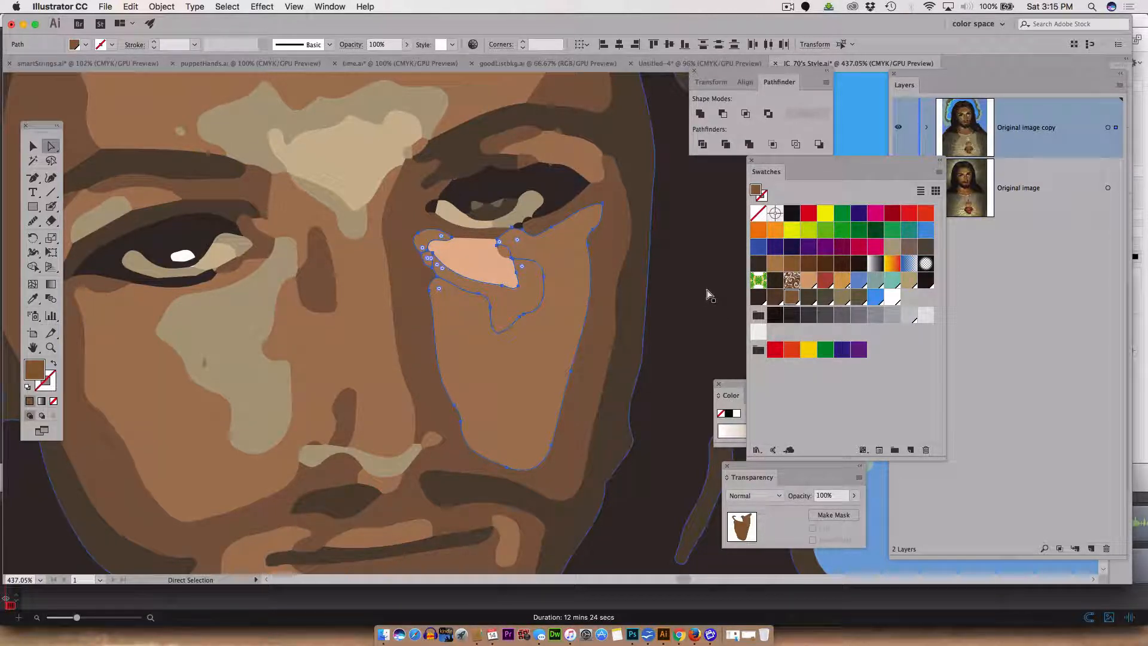
{"action": "left_click", "coordinate": [748, 145]}
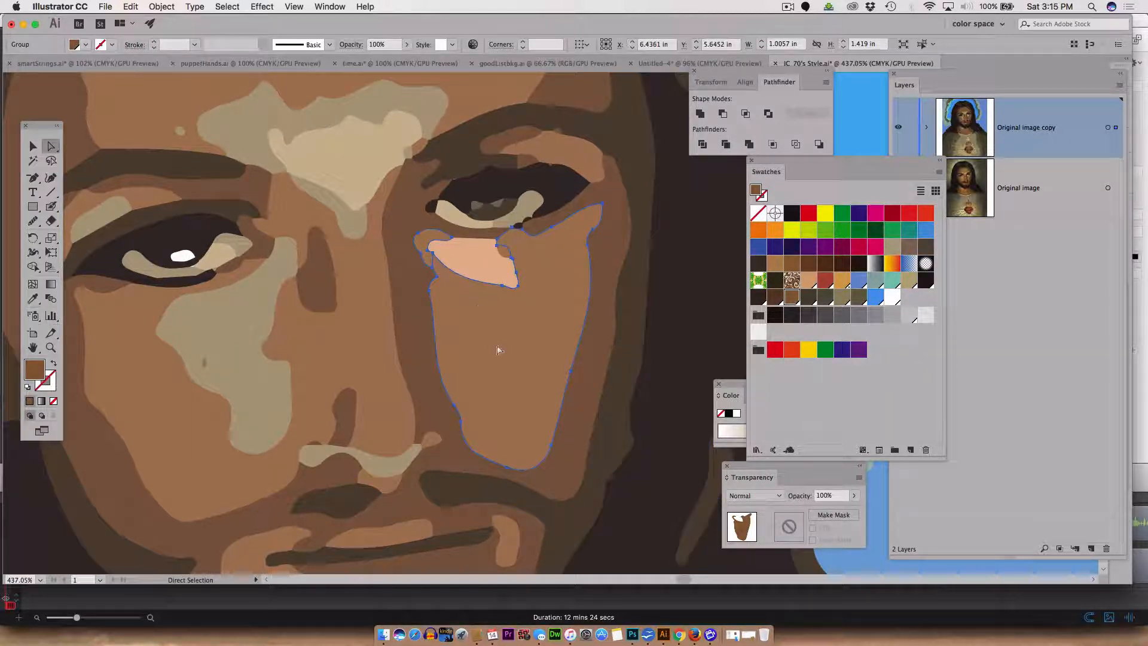
Step: Select the right cheek shape and the small brown piece at the peach patch's inner end, and apply the Trim and Unite pathfinders
{"action": "left_click", "coordinate": [430, 377]}
{"action": "left_click", "coordinate": [471, 353]}
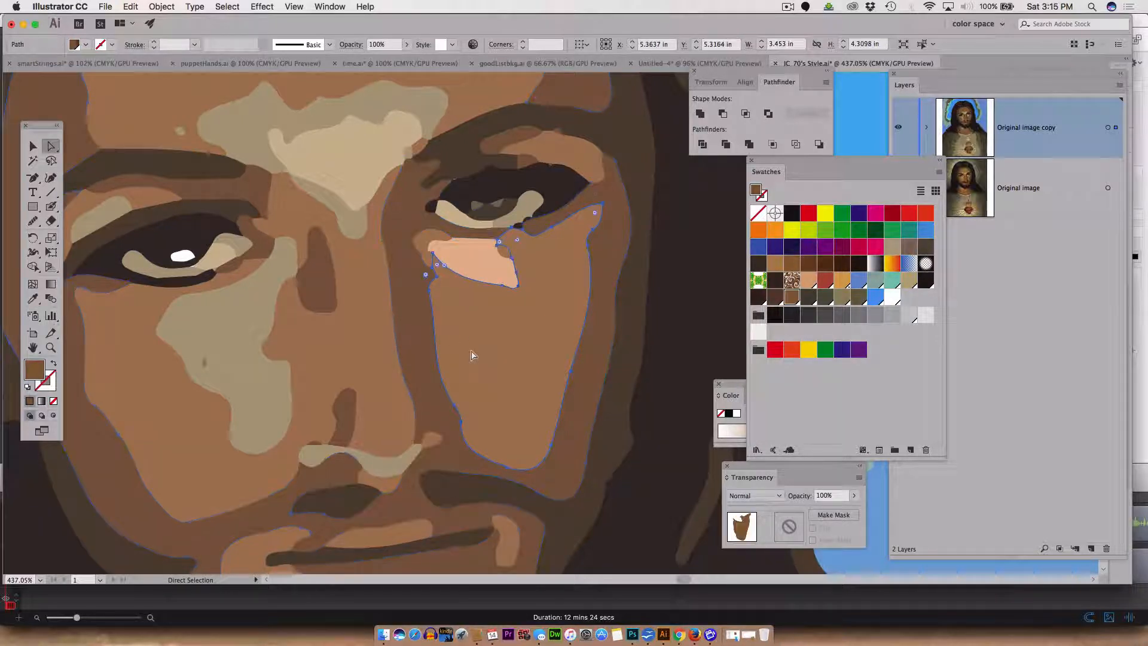
{"action": "left_click", "coordinate": [425, 241], "text": "shift"}
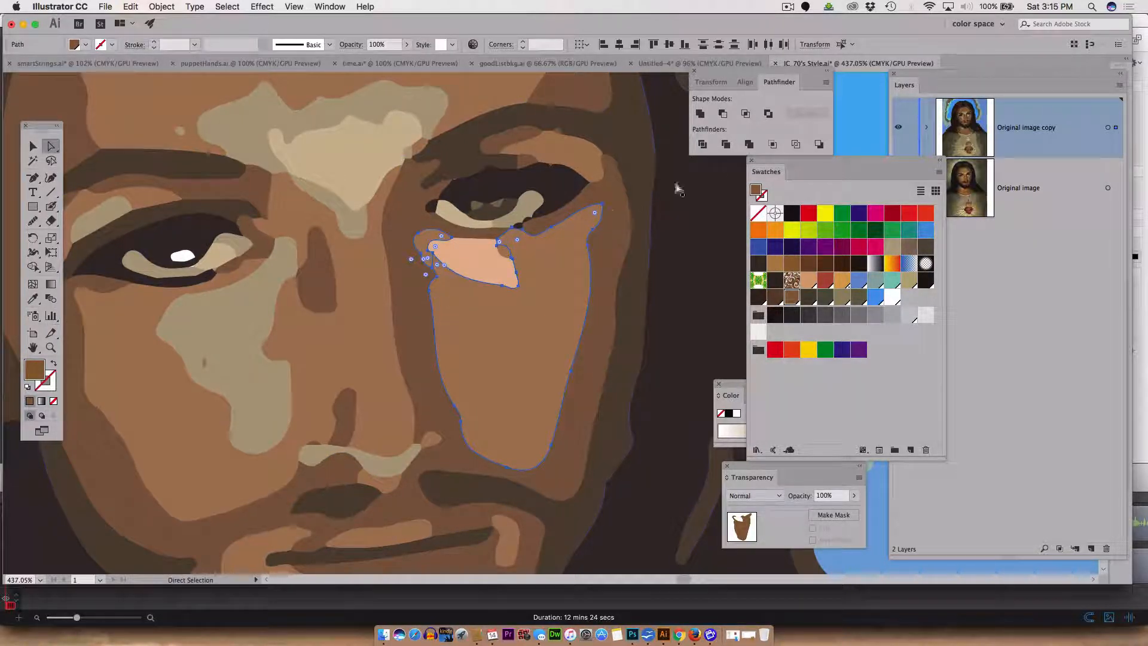
{"action": "left_click", "coordinate": [726, 145]}
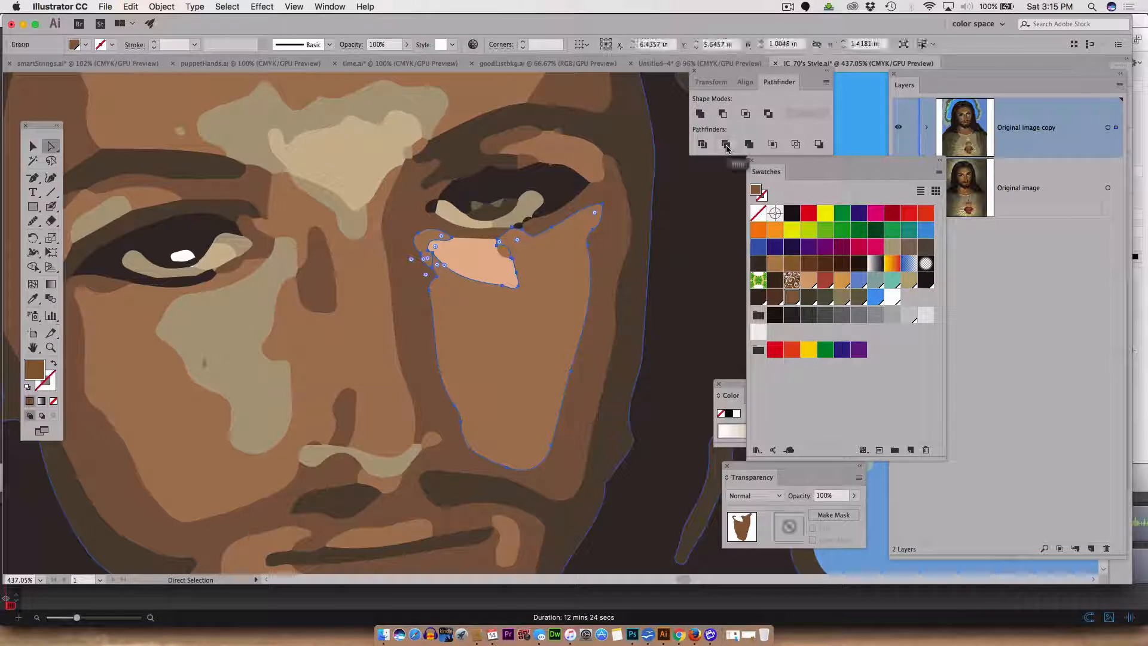
{"action": "left_click", "coordinate": [700, 114]}
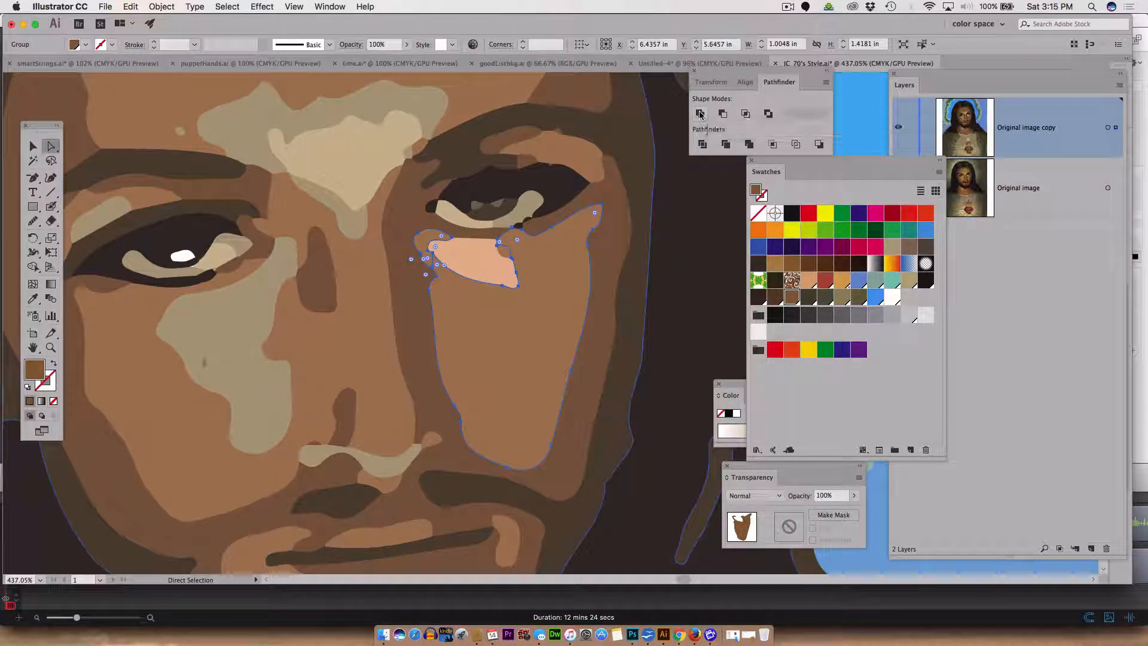
Step: Inspect the edge between the right cheek and the darker brown shadow near the peach patch, selecting the shadow shape's path
{"action": "left_click", "coordinate": [699, 295]}
{"action": "key", "text": "z"}
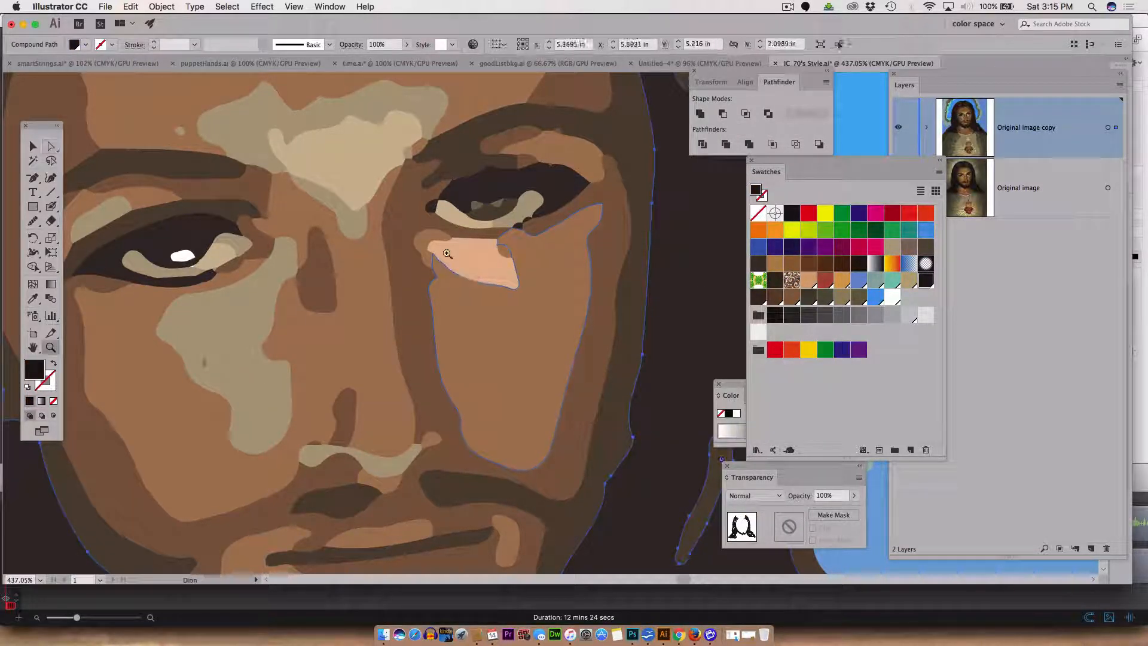
{"action": "left_click", "coordinate": [447, 274]}
{"action": "left_click", "coordinate": [566, 328]}
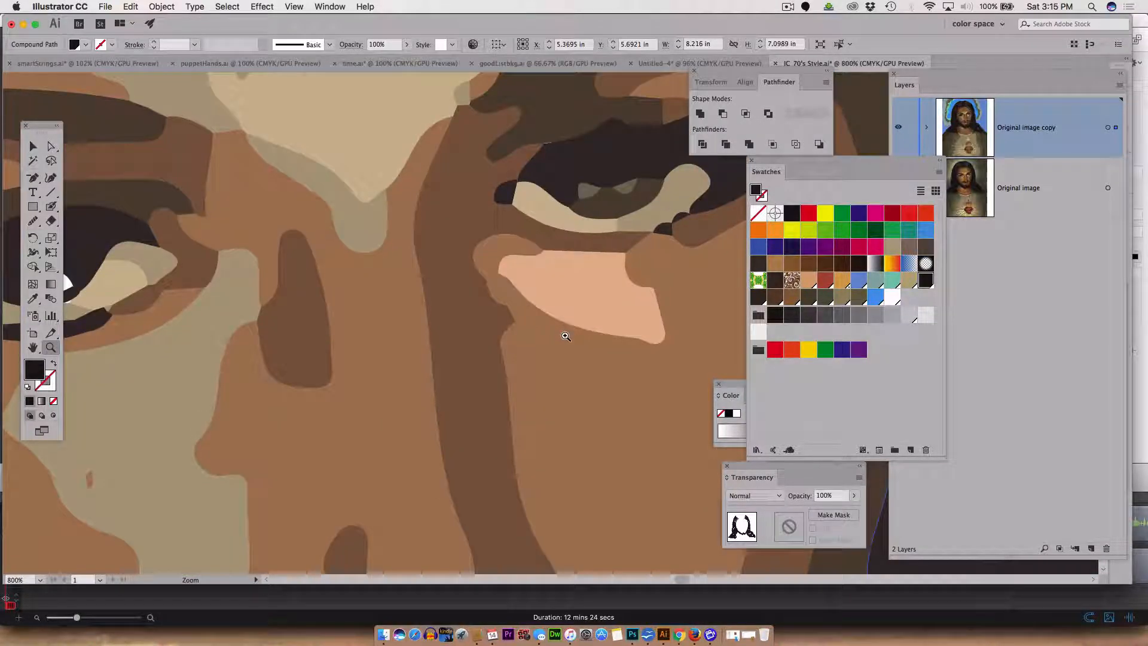
{"action": "left_click", "coordinate": [564, 333]}
{"action": "left_click", "coordinate": [513, 300]}
{"action": "left_click", "coordinate": [472, 279]}
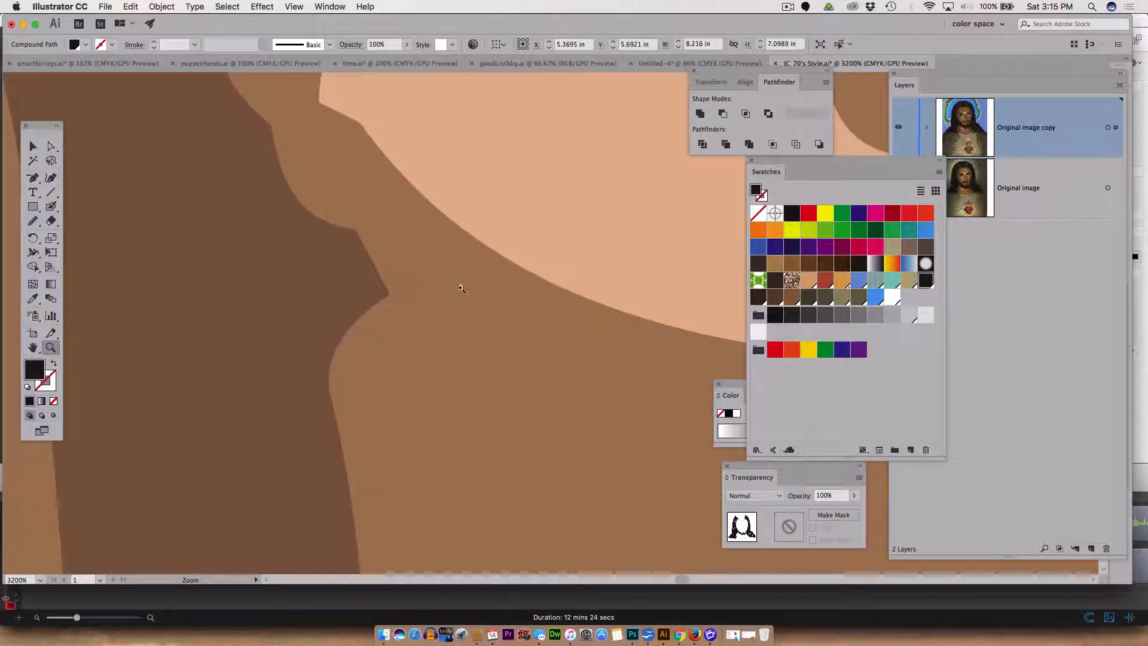
{"action": "left_click", "coordinate": [51, 146]}
{"action": "left_click", "coordinate": [193, 260]}
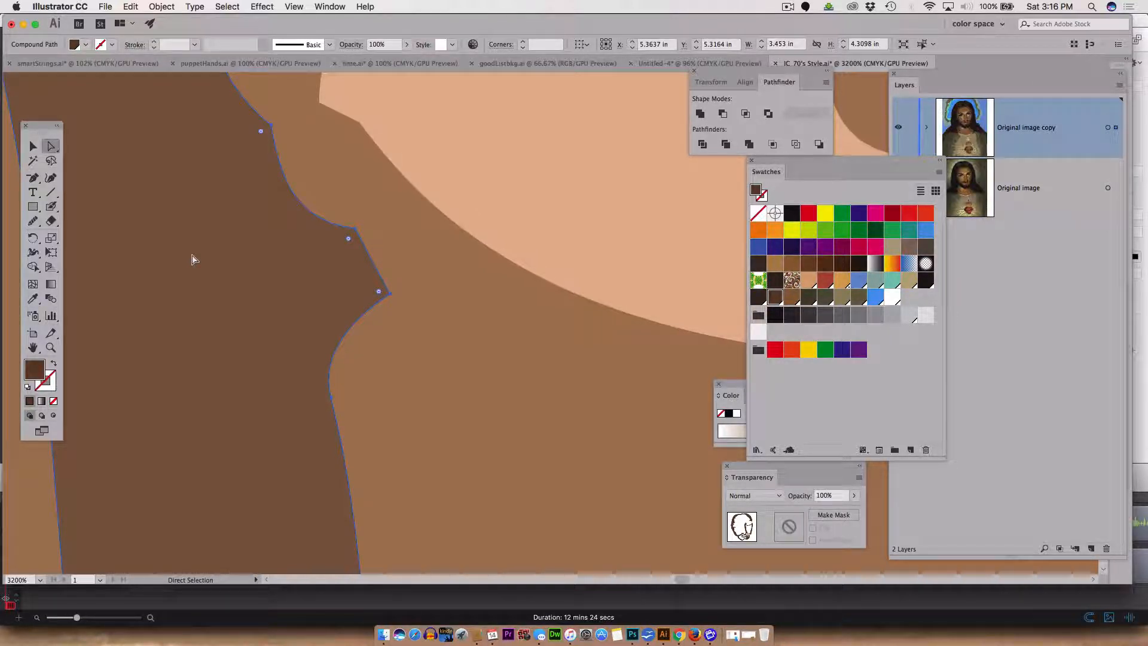
Step: Examine the selected brown shadow shape's outline and anchor points around the peach patch, the right eye and the cheek
{"action": "scroll", "coordinate": [192, 259], "scroll_direction": "up", "scroll_amount": 3}
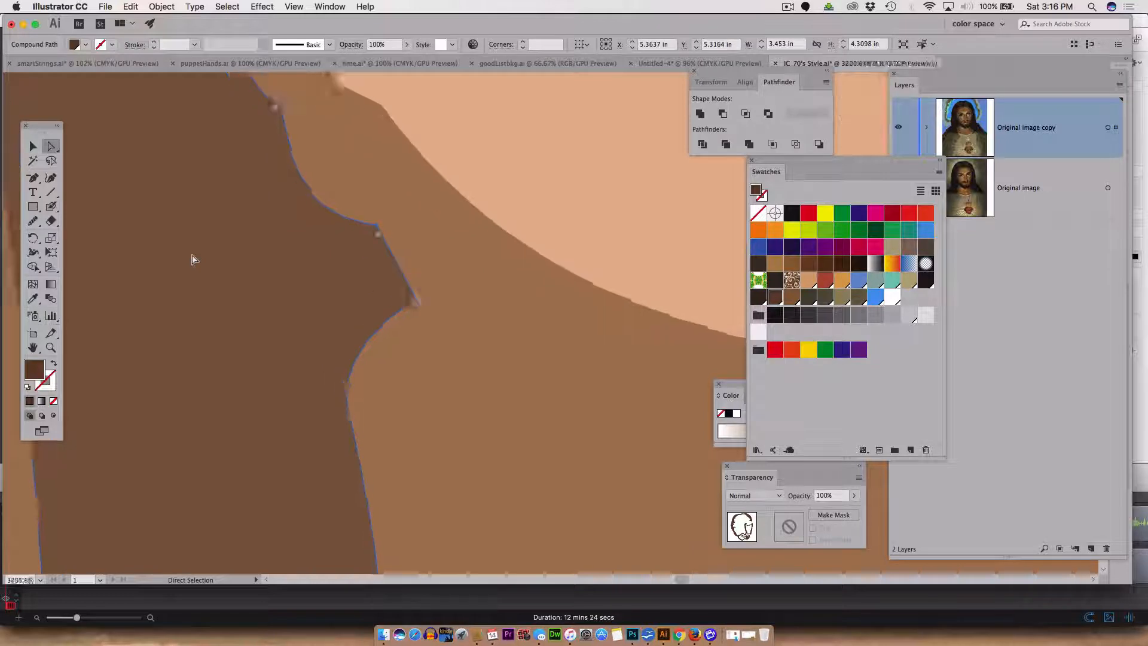
{"action": "scroll", "coordinate": [192, 260], "scroll_direction": "up", "scroll_amount": 2}
{"action": "scroll", "coordinate": [193, 260], "scroll_direction": "down", "scroll_amount": 5}
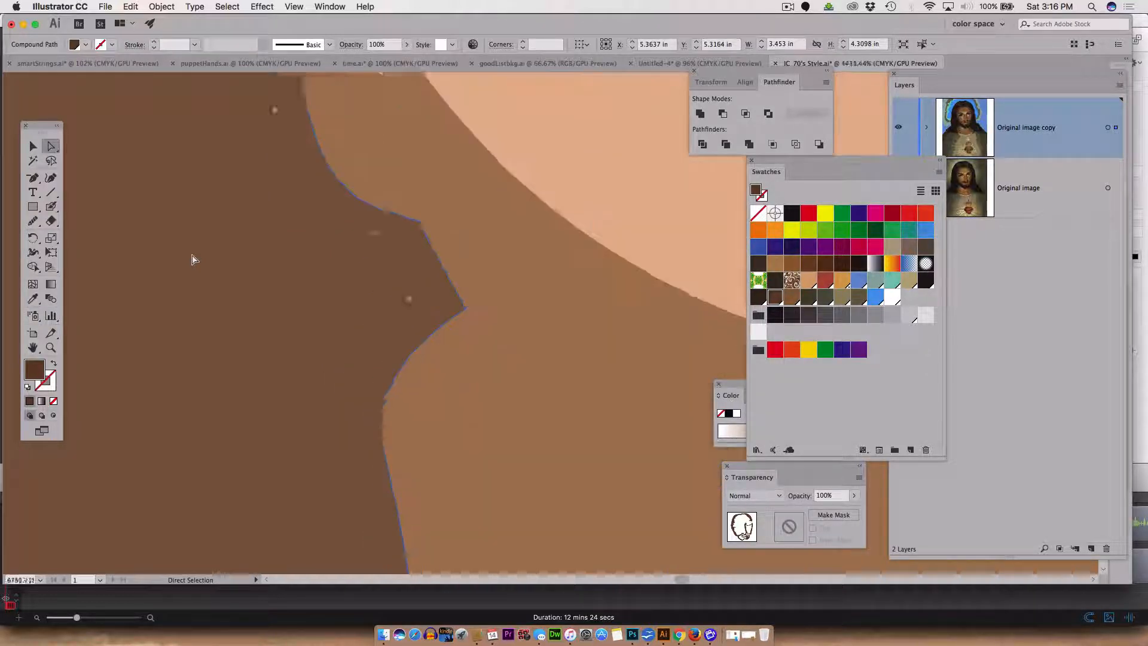
{"action": "scroll", "coordinate": [192, 259], "scroll_direction": "down", "scroll_amount": 3}
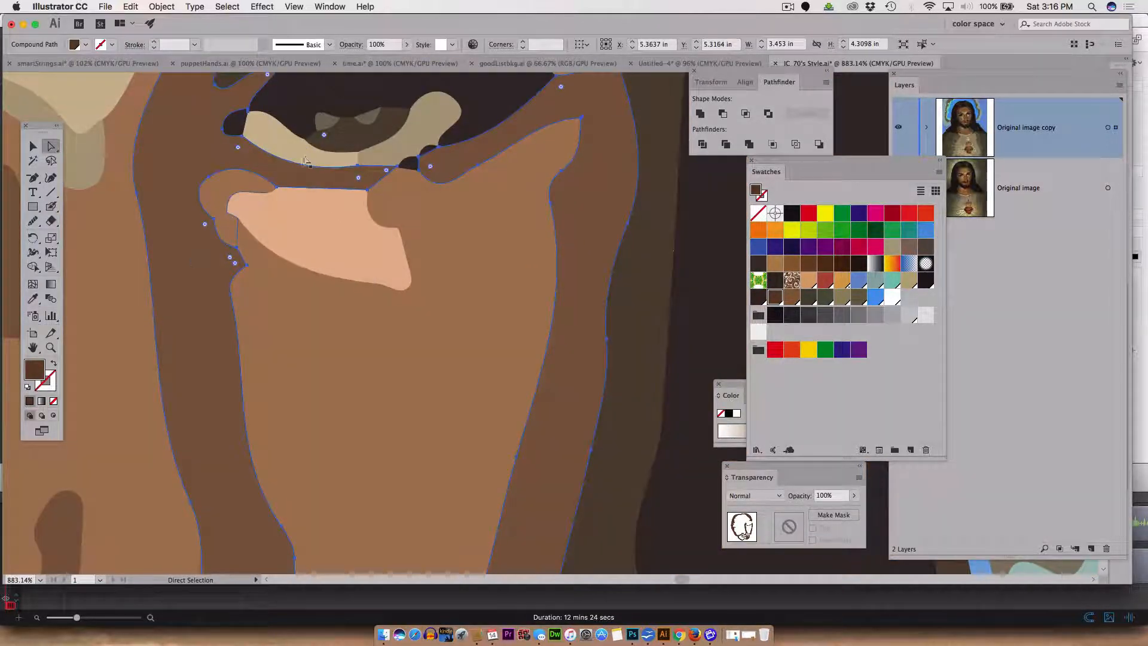
{"action": "scroll", "coordinate": [482, 237], "scroll_direction": "up", "scroll_amount": 4}
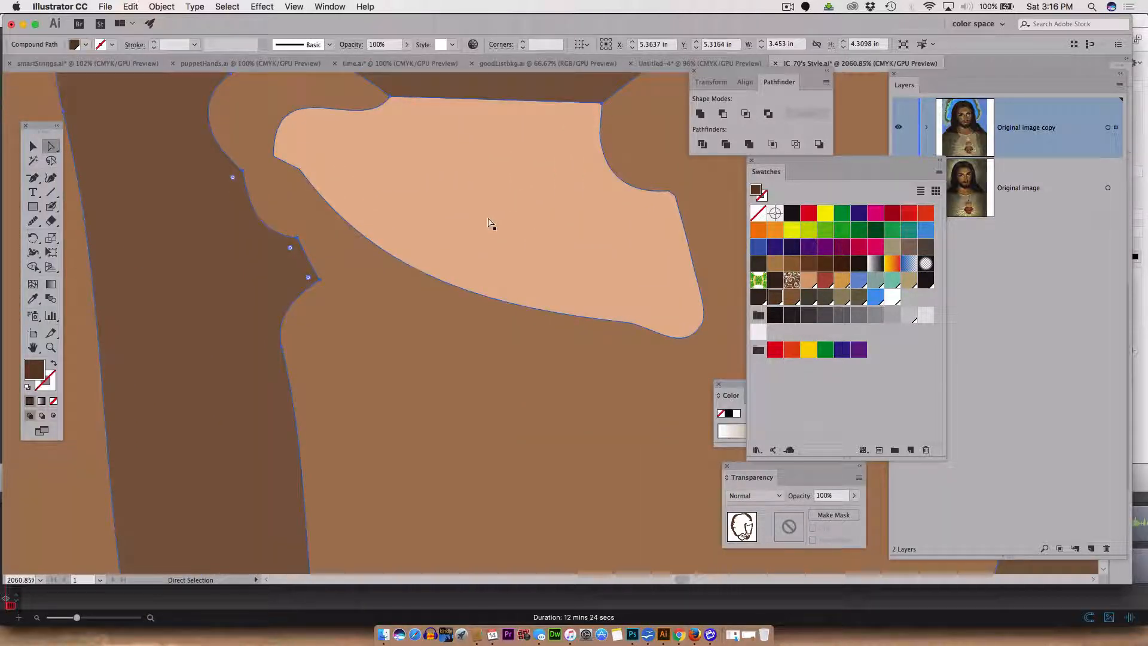
{"action": "scroll", "coordinate": [483, 178], "scroll_direction": "down", "scroll_amount": 6}
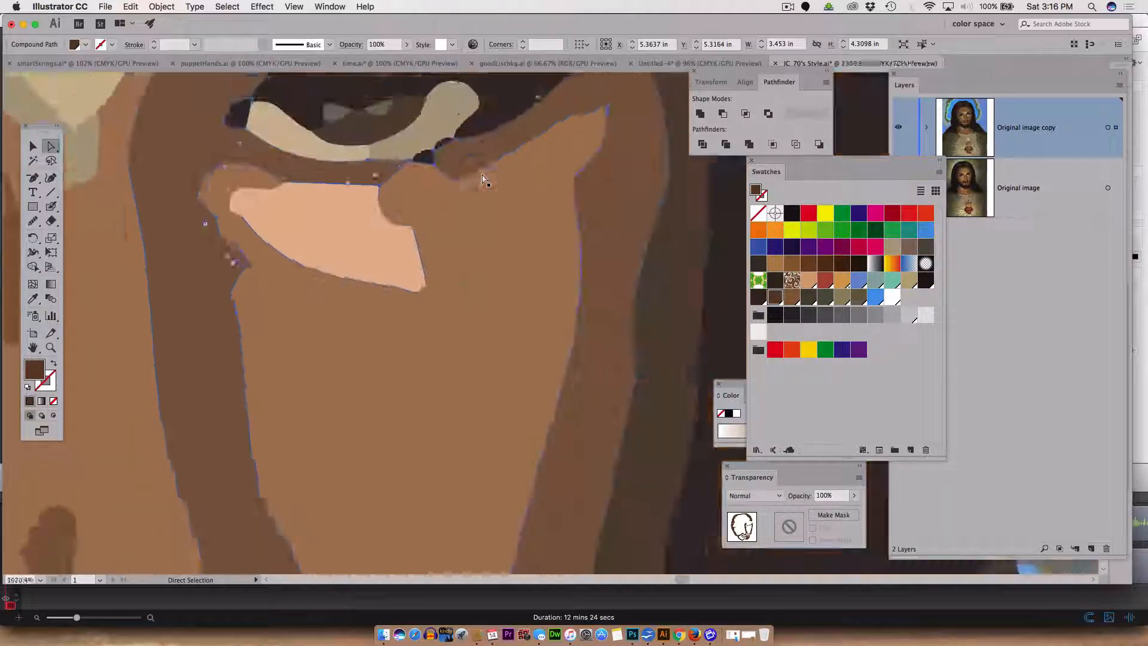
{"action": "scroll", "coordinate": [483, 179], "scroll_direction": "down", "scroll_amount": 2}
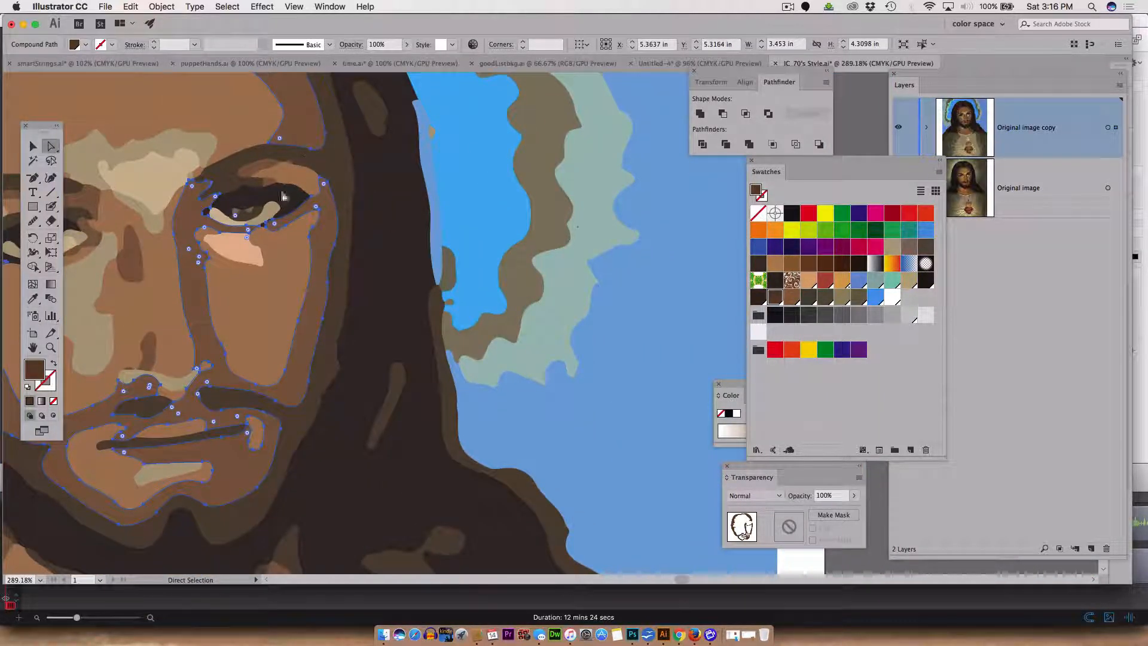
{"action": "scroll", "coordinate": [198, 260], "scroll_direction": "up", "scroll_amount": 3}
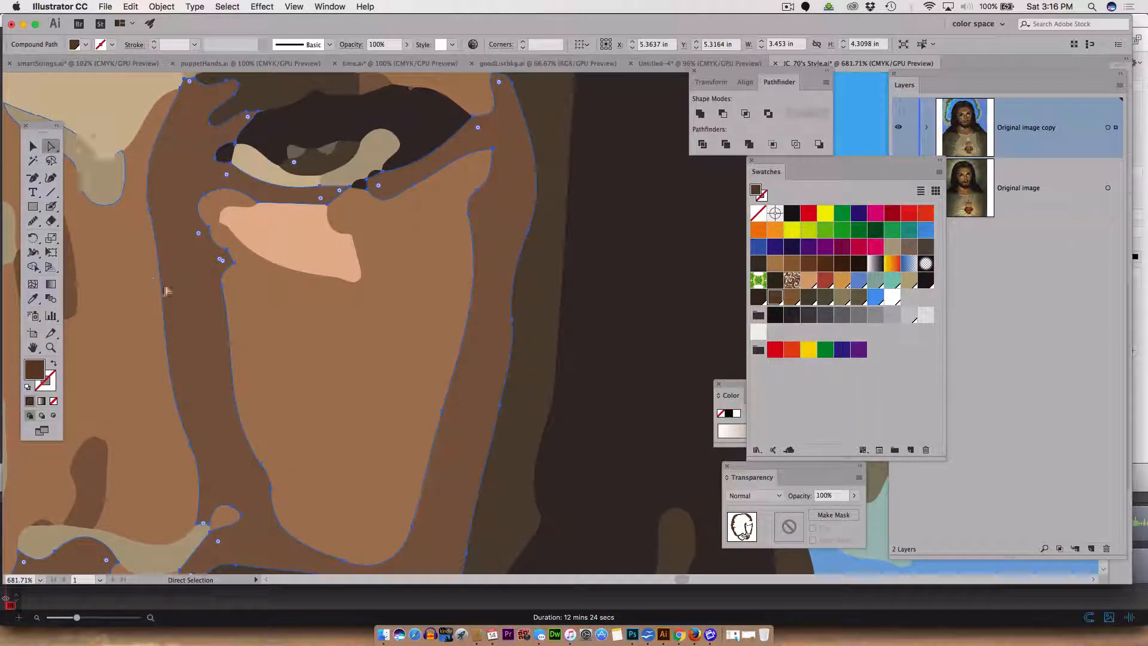
Step: Select the right cheek shape and move its notch anchor below the peach patch outward over the adjoining small brown piece
{"action": "left_click", "coordinate": [282, 326]}
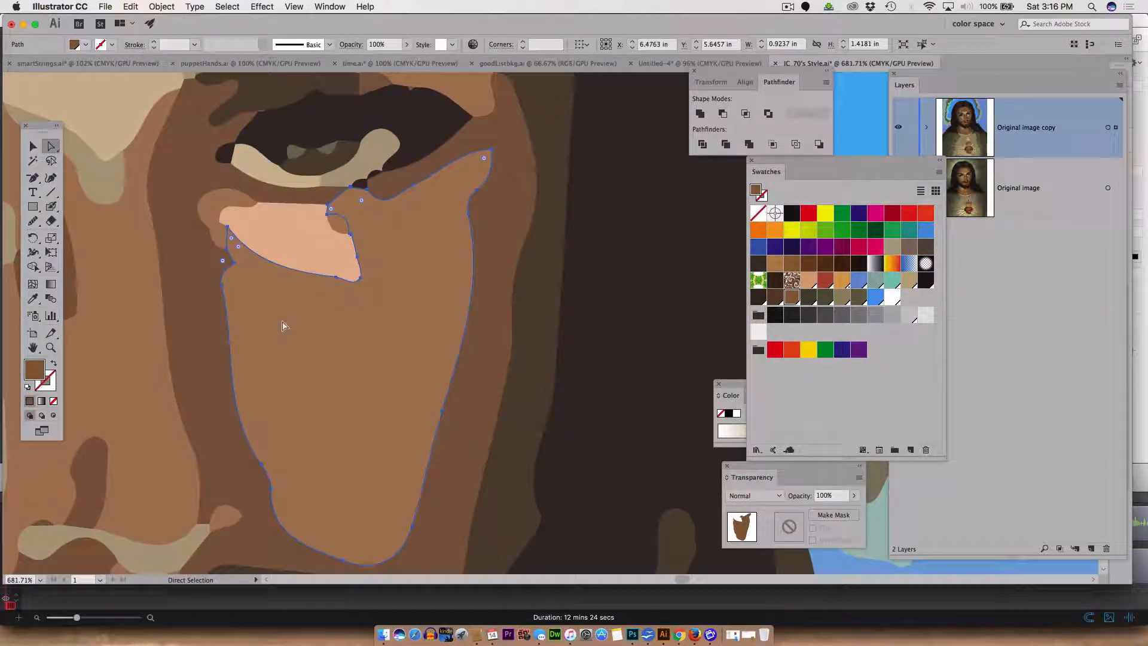
{"action": "left_click", "coordinate": [236, 265]}
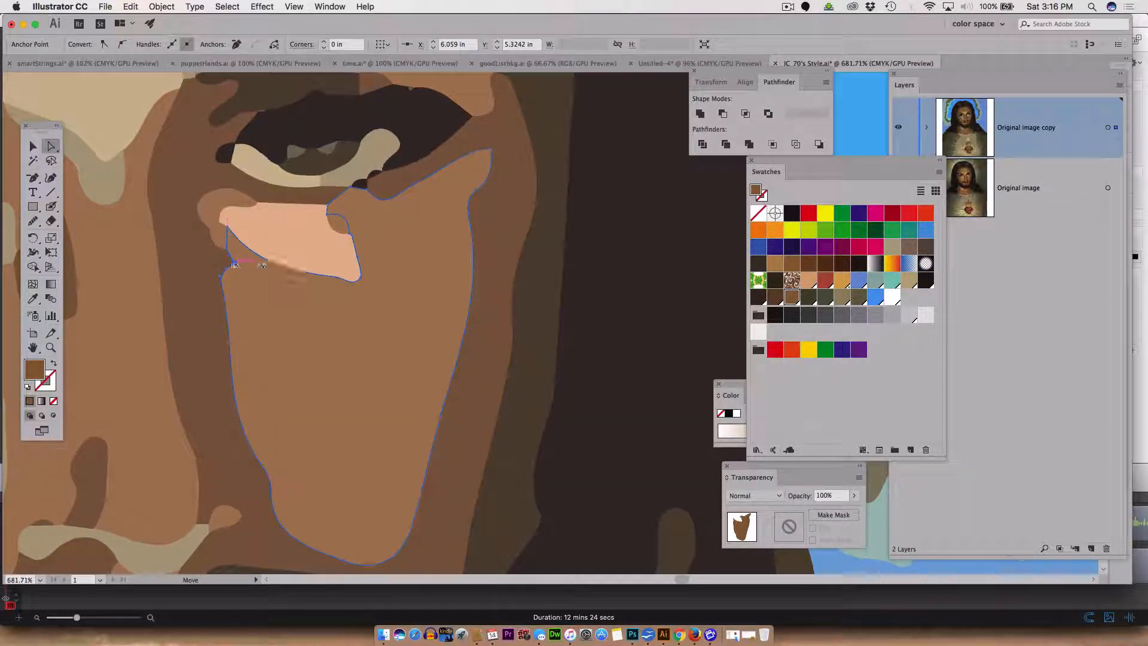
{"action": "left_click_drag", "start_coordinate": [236, 265], "coordinate": [200, 214]}
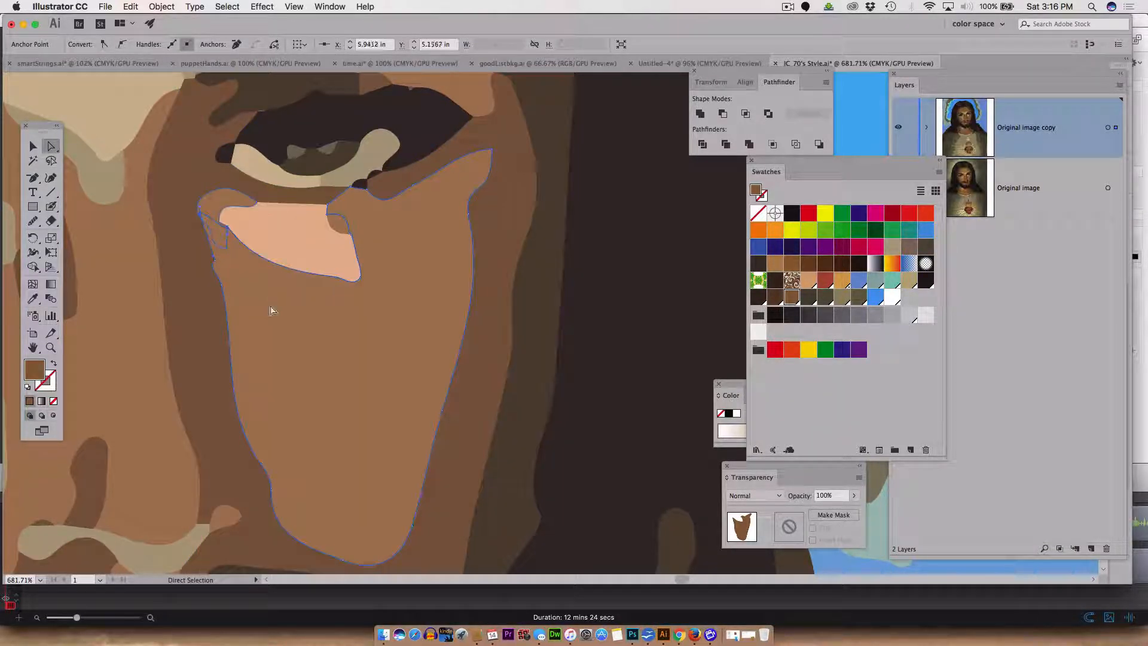
Step: Add the brown pieces at both ends of the peach patch to the cheek selection and unite them into one shape
{"action": "left_click", "coordinate": [220, 206], "text": "shift"}
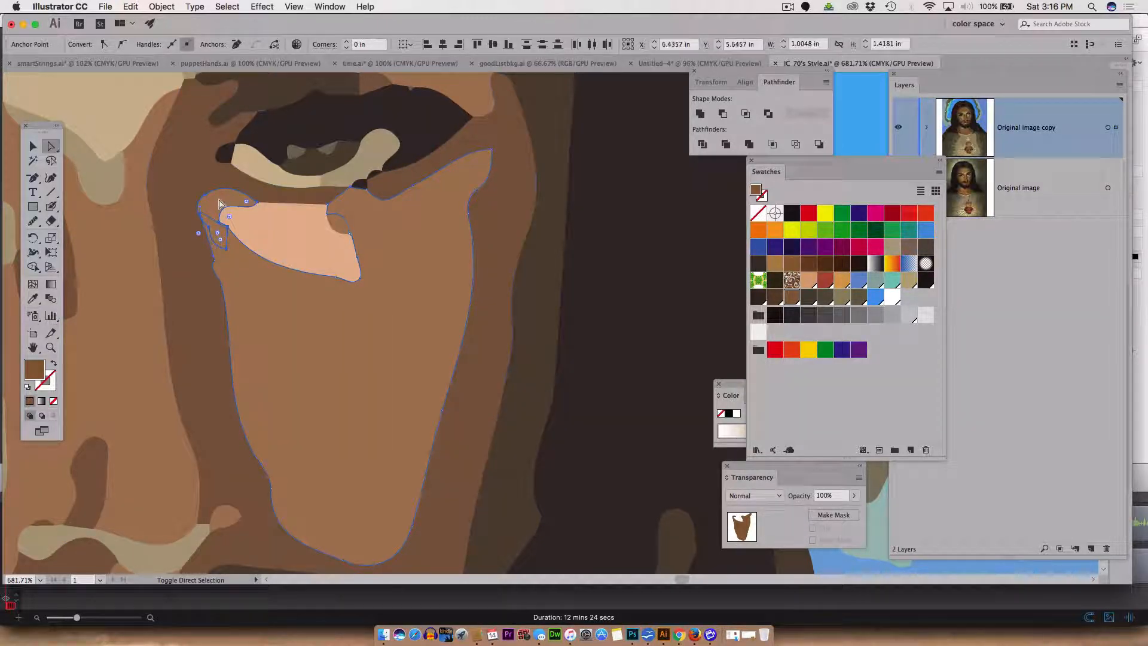
{"action": "left_click", "coordinate": [341, 225], "text": "shift"}
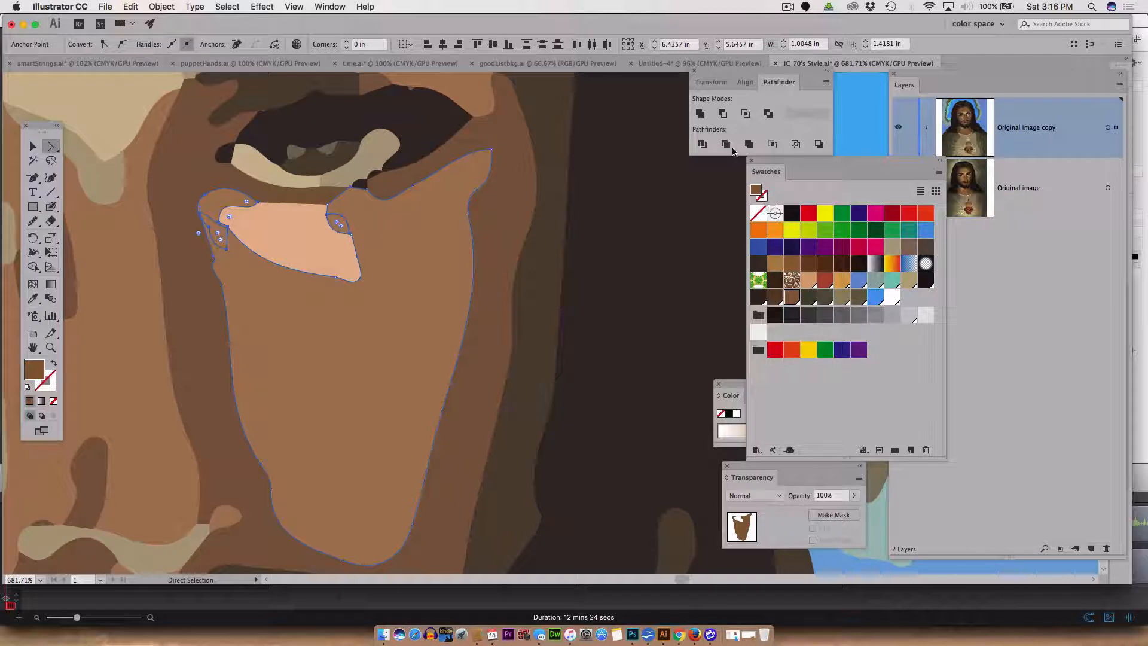
{"action": "left_click", "coordinate": [701, 114]}
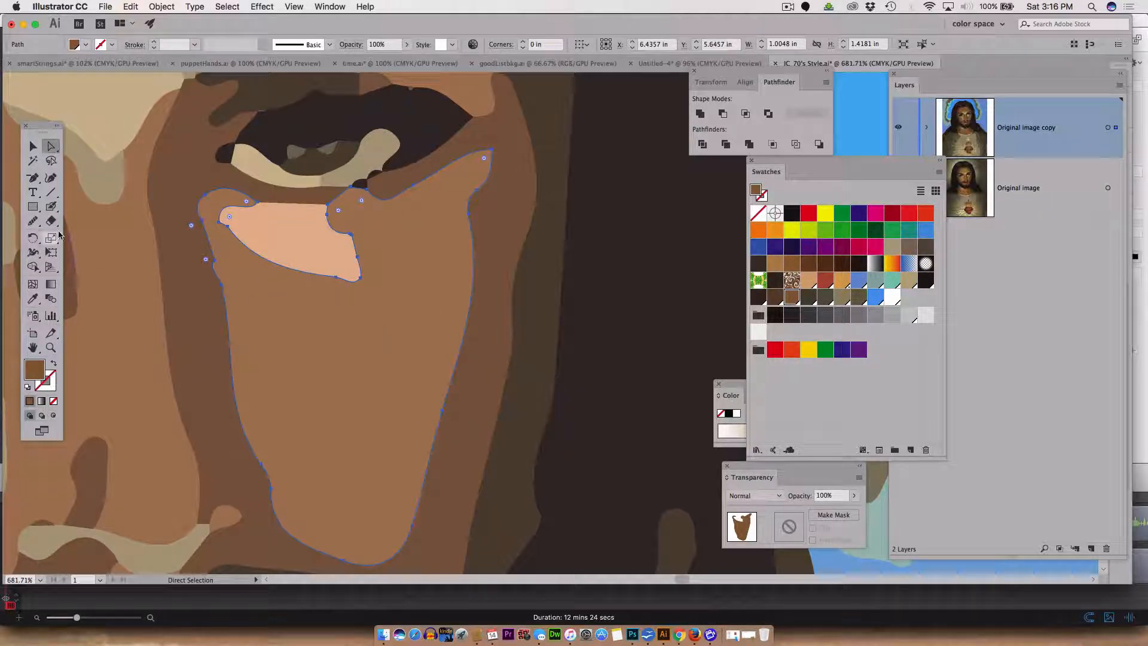
Step: Smooth the right cheek shape's nose-side edge with the Smooth tool, from beside the peach patch down along the cheek
{"action": "left_click_drag", "start_coordinate": [36, 220], "coordinate": [57, 235]}
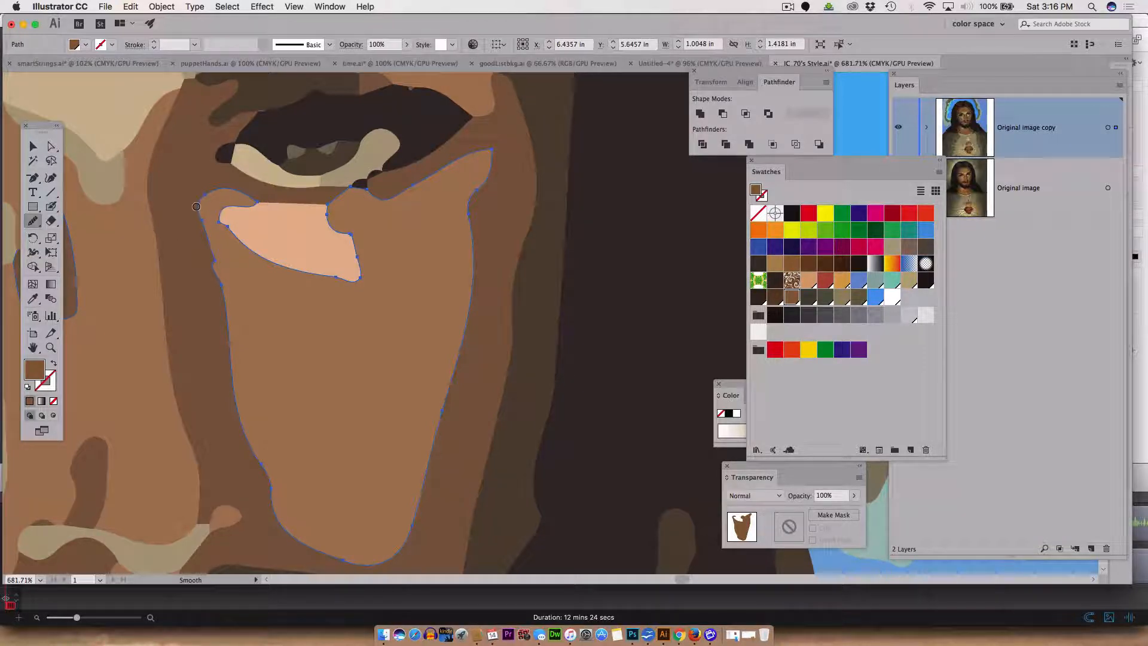
{"action": "left_click_drag", "start_coordinate": [240, 354], "coordinate": [188, 170]}
{"action": "left_click_drag", "start_coordinate": [259, 348], "coordinate": [258, 424]}
{"action": "left_click_drag", "start_coordinate": [220, 238], "coordinate": [221, 359]}
{"action": "left_click_drag", "start_coordinate": [231, 352], "coordinate": [233, 368]}
Step: Check the gap along the cheek's nose-side edge up close and give the cheek shape a 1 pt brown stroke matching its fill
{"action": "left_click", "coordinate": [51, 347]}
{"action": "left_click", "coordinate": [263, 337]}
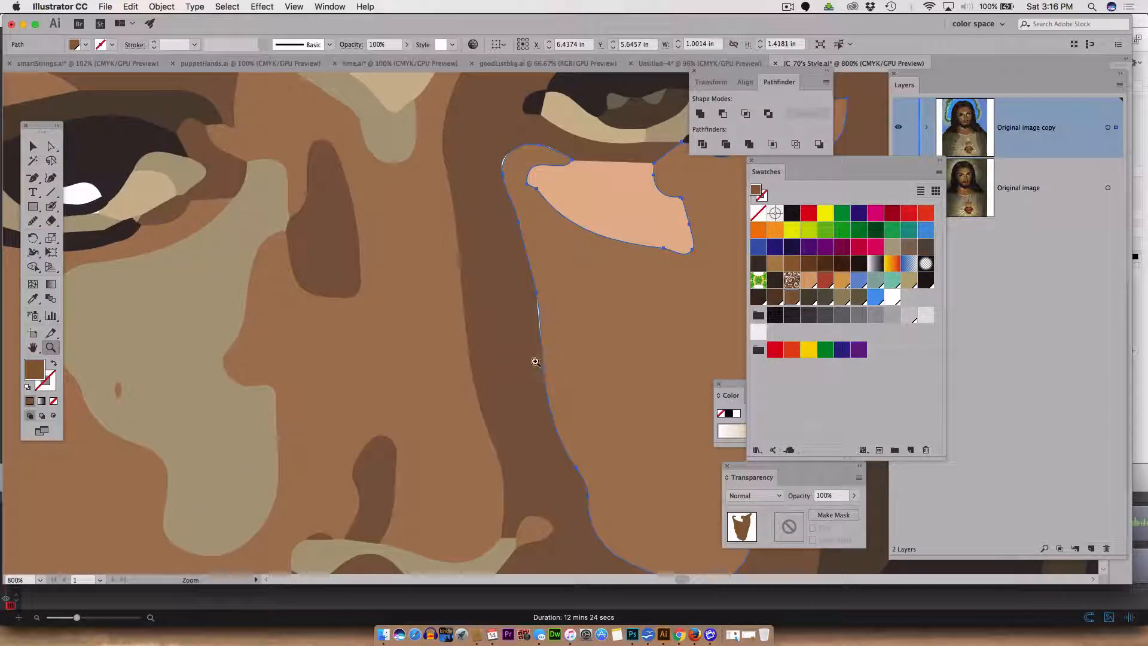
{"action": "left_click", "coordinate": [543, 315]}
{"action": "left_click", "coordinate": [543, 316]}
{"action": "left_click", "coordinate": [543, 316]}
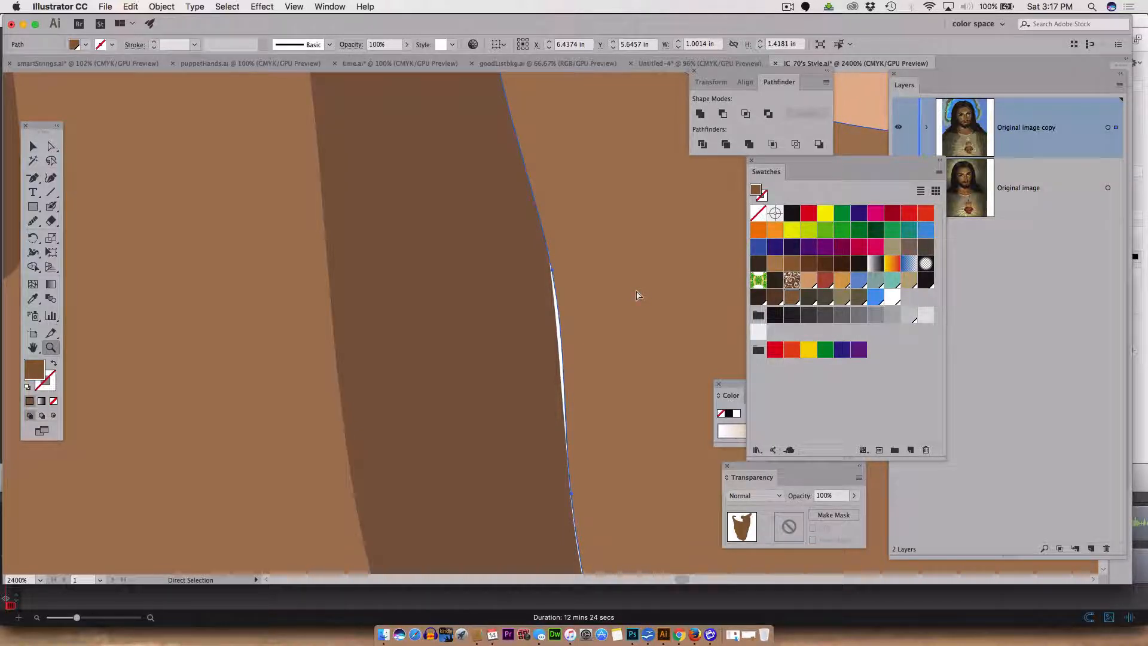
{"action": "key", "text": "super+minus"}
{"action": "key", "text": "super+minus"}
{"action": "key", "text": "super+minus"}
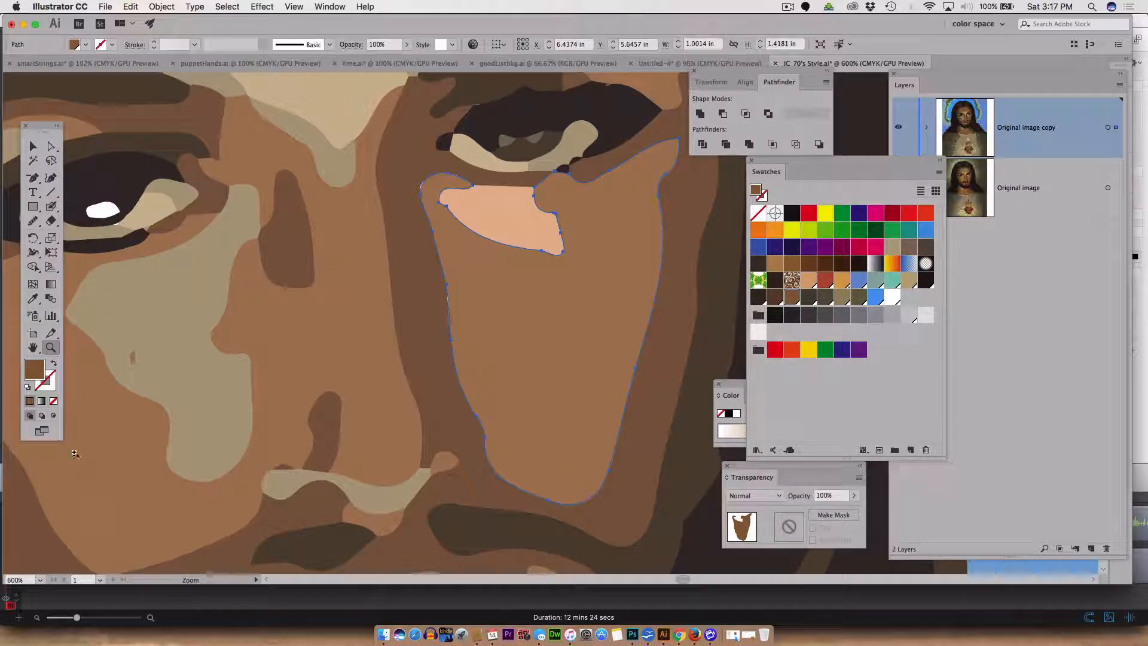
{"action": "left_click", "coordinate": [50, 377]}
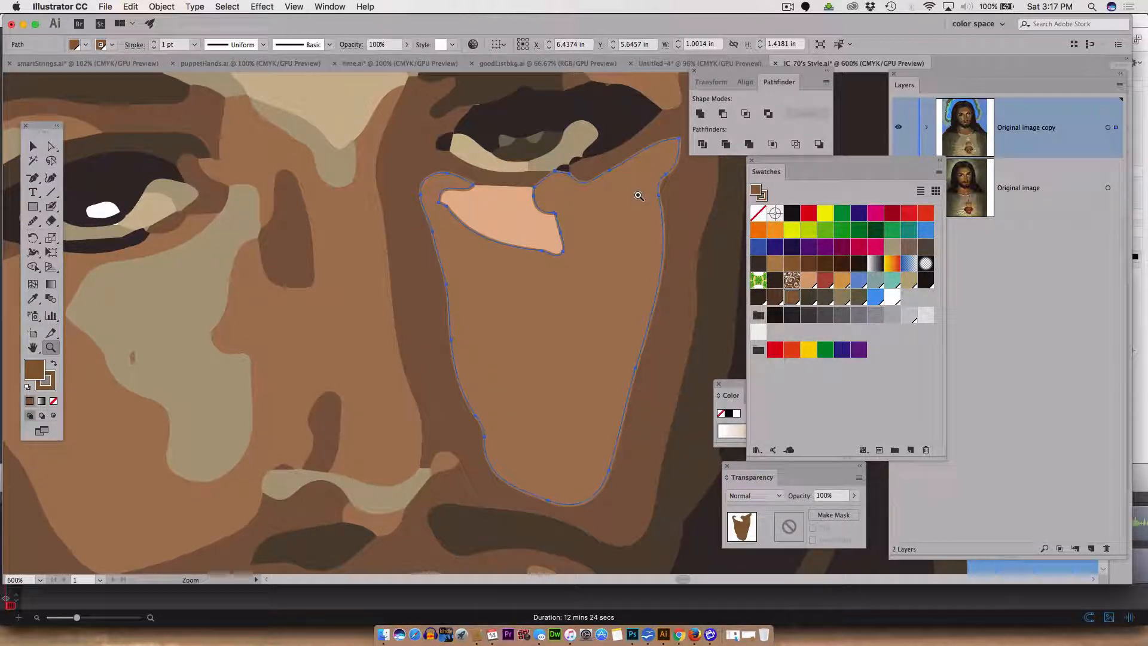
{"action": "left_click", "coordinate": [788, 7]}
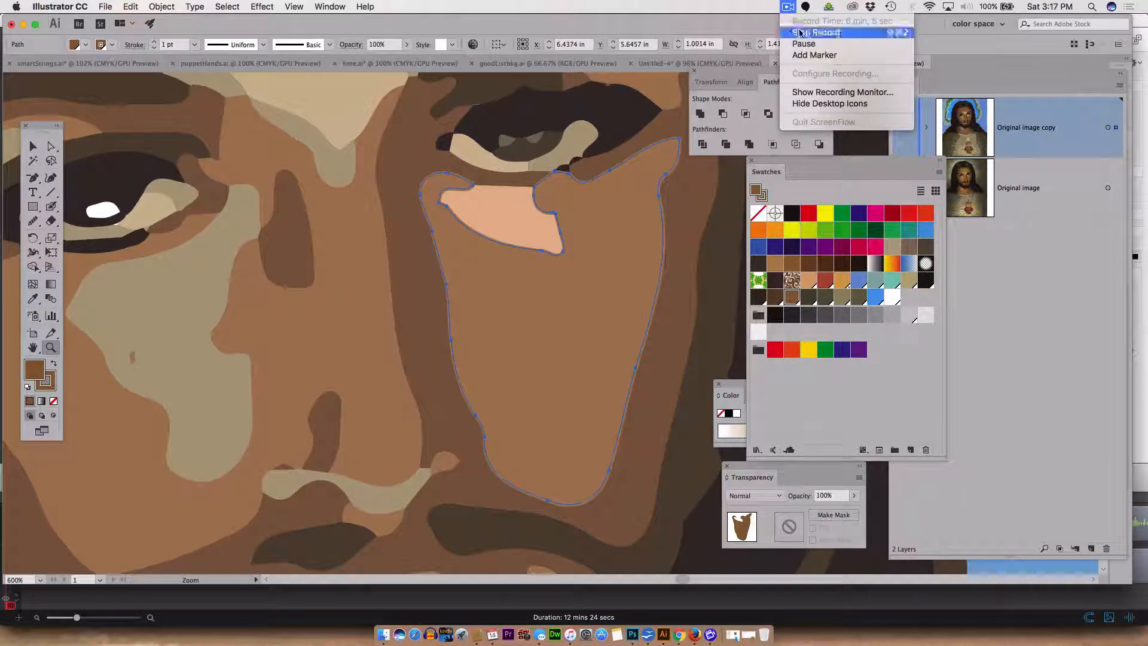